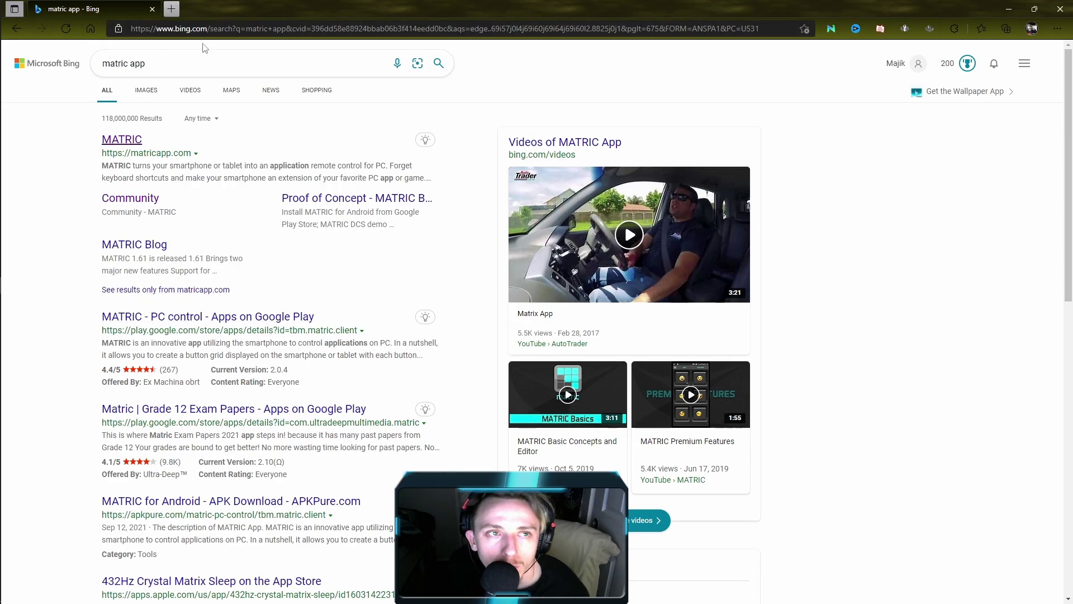
Open the official MATRIC website and Edge's list of recent downloads
click(119, 140)
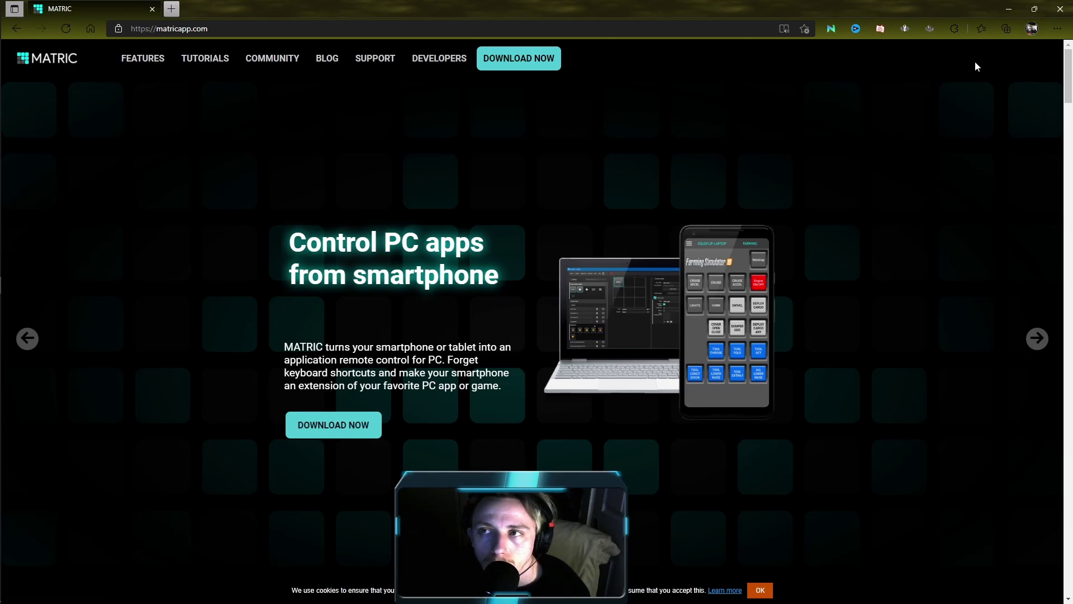
click(1031, 29)
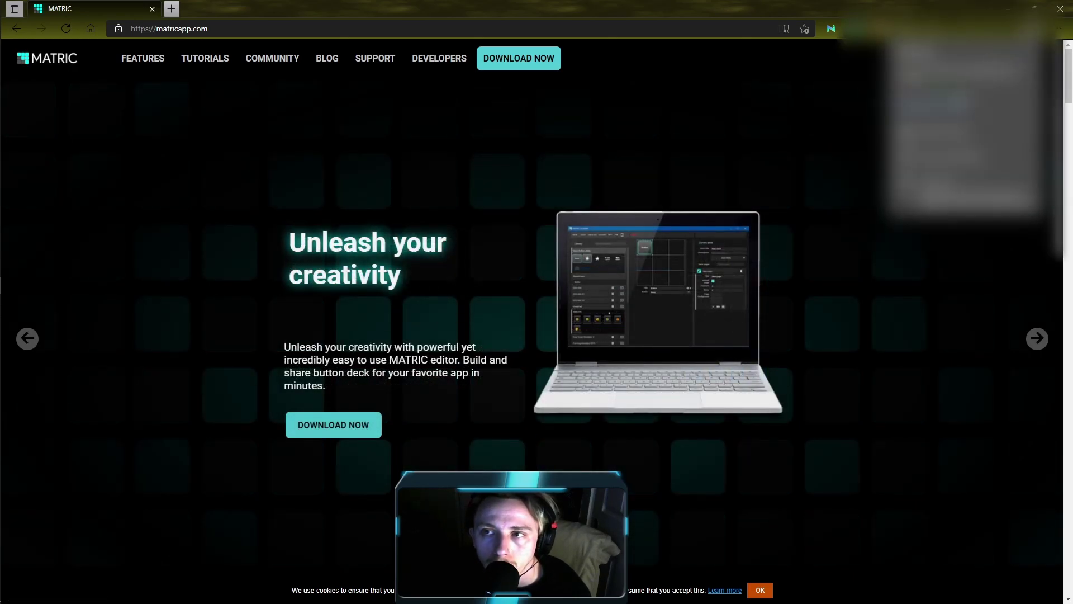
click(1058, 28)
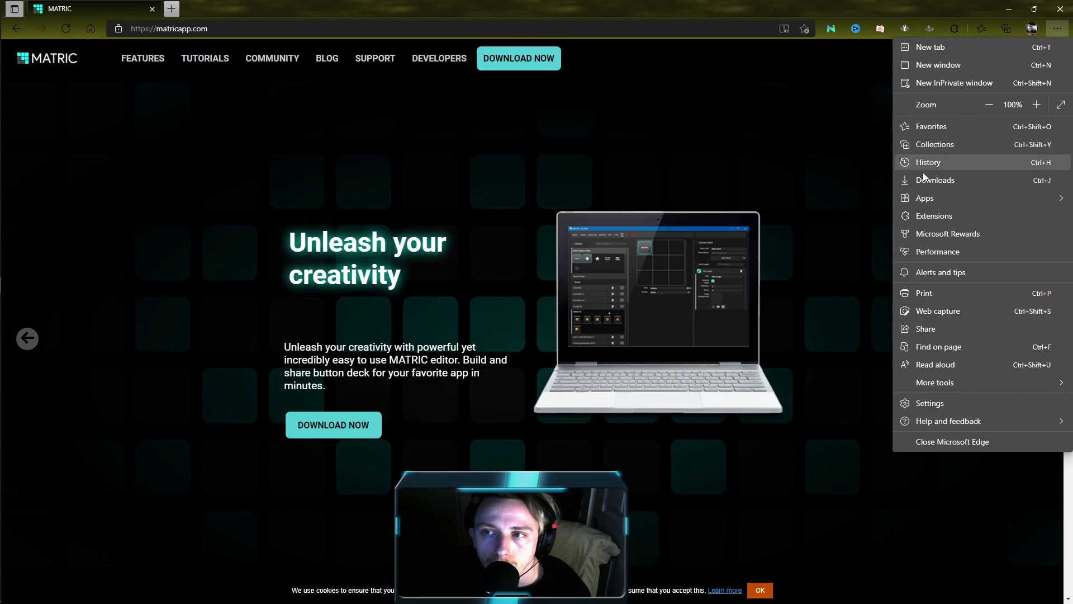
click(925, 177)
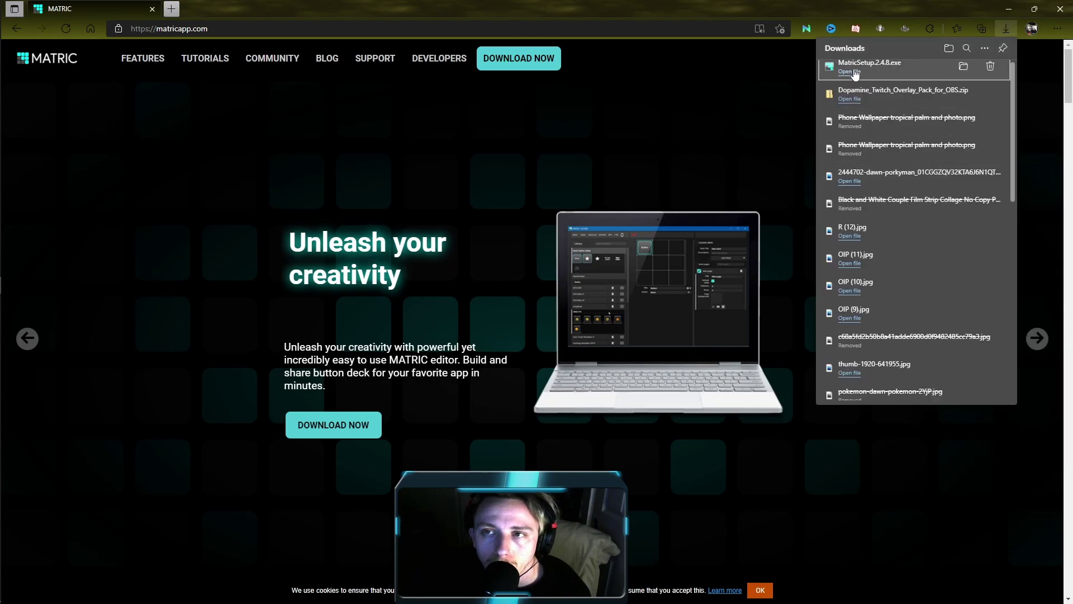
Launch the downloaded MatricSetup.2.4.8.exe installer, then cancel the setup and confirm with Yes
click(849, 72)
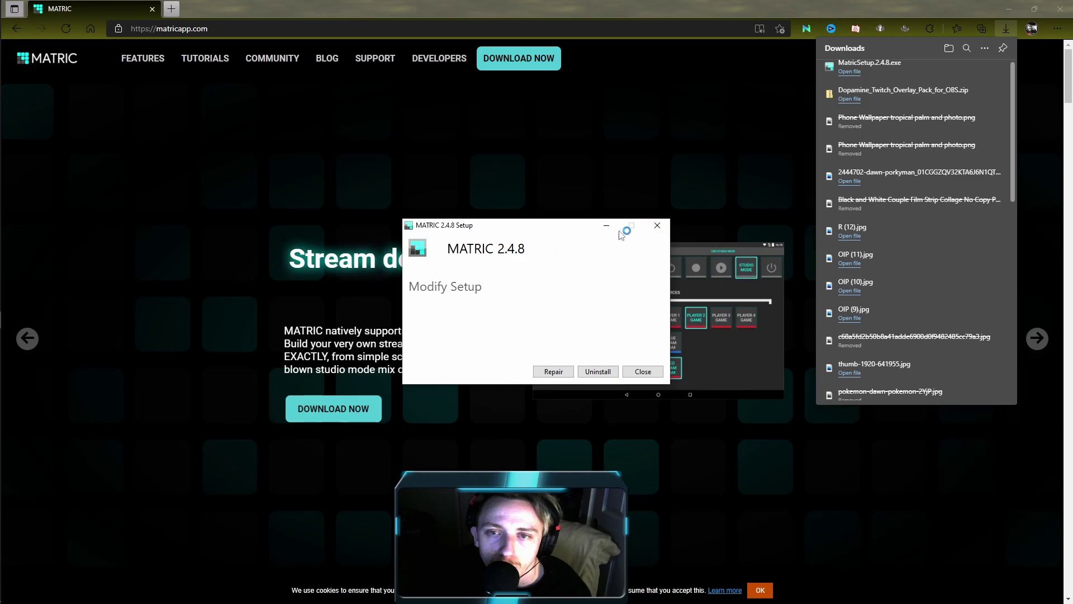
click(657, 226)
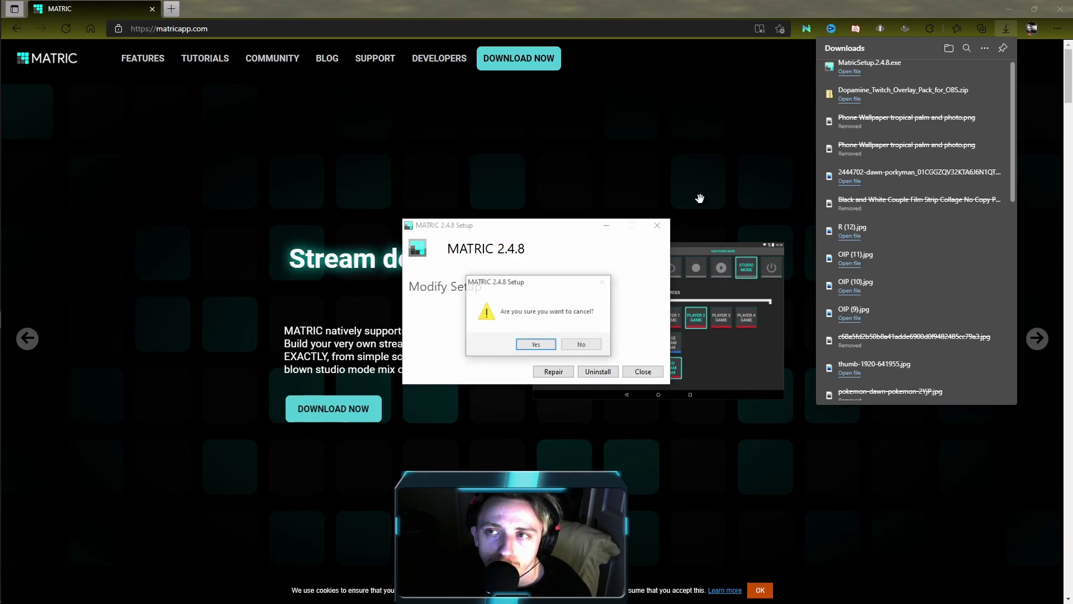
click(538, 347)
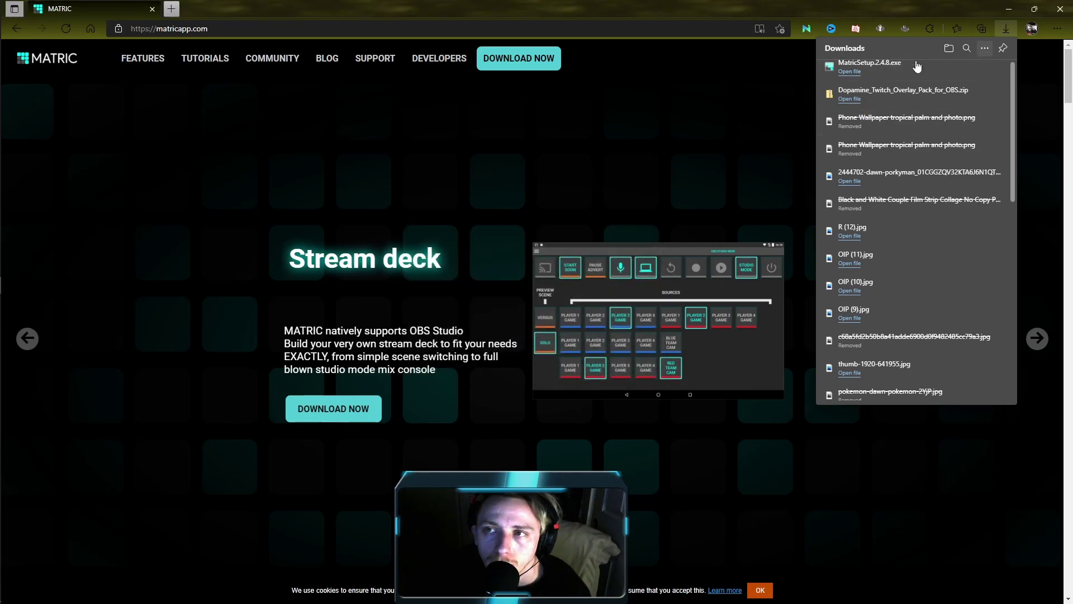
In MATRIC settings, confirm the DEVICES tab lists phone LGE LM-Q720, then return to General
mouse_move(16, 283)
click(18, 268)
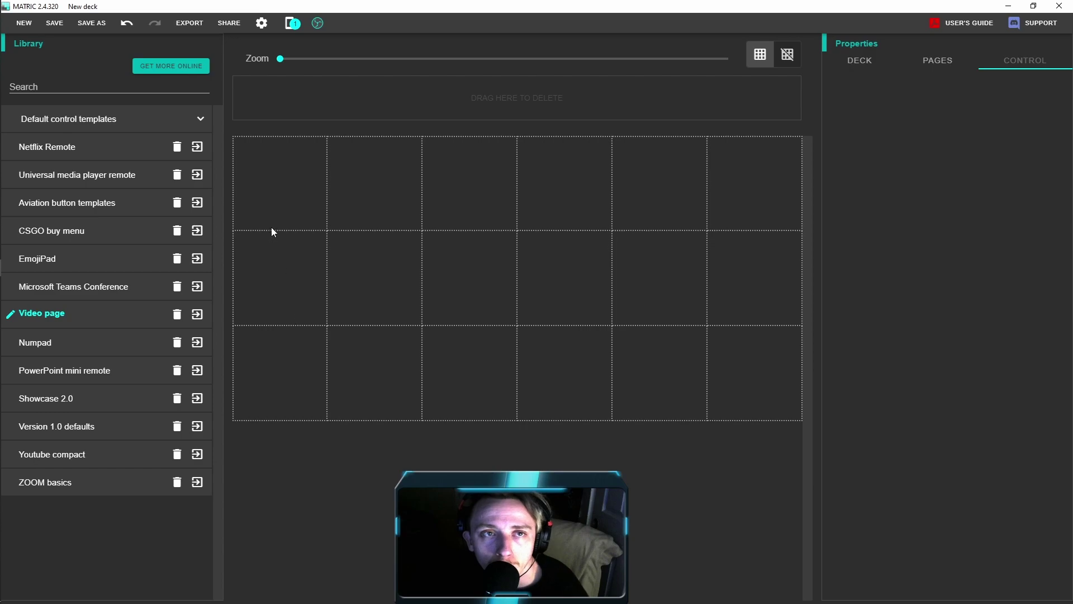
click(262, 23)
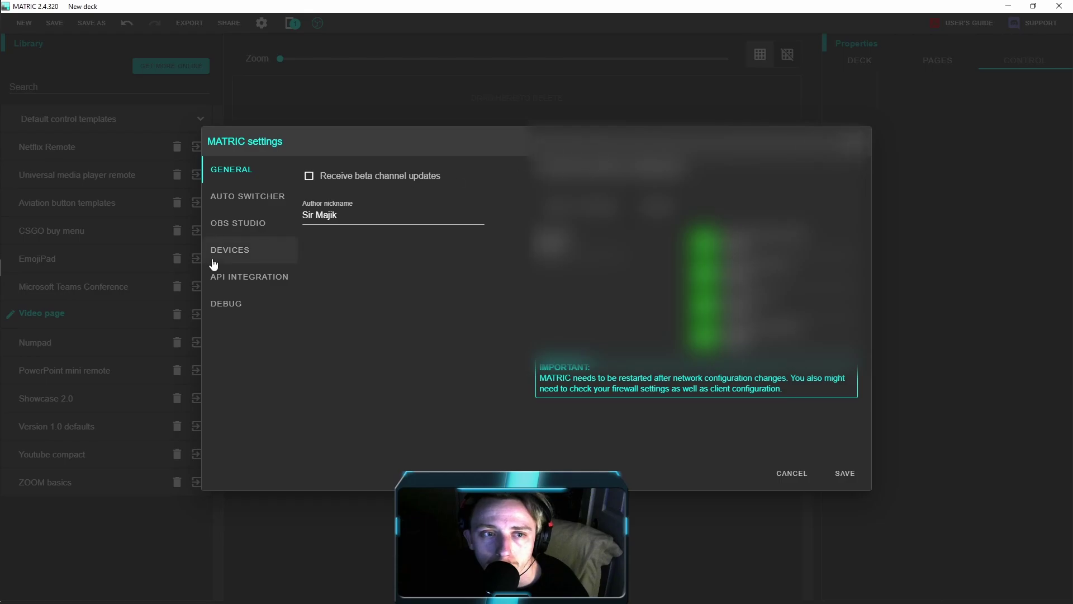
click(235, 254)
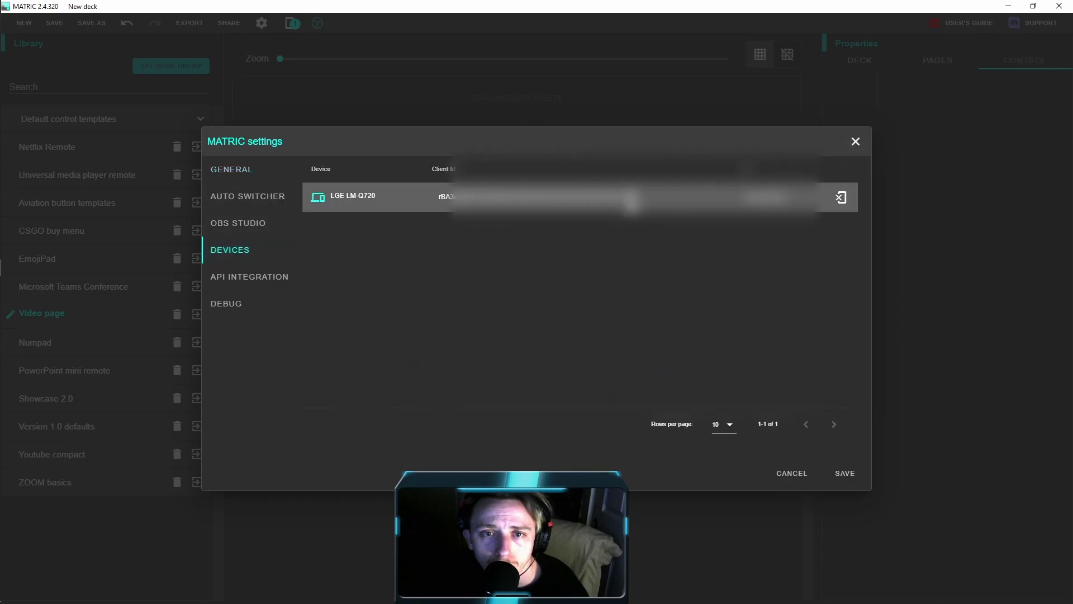
click(231, 177)
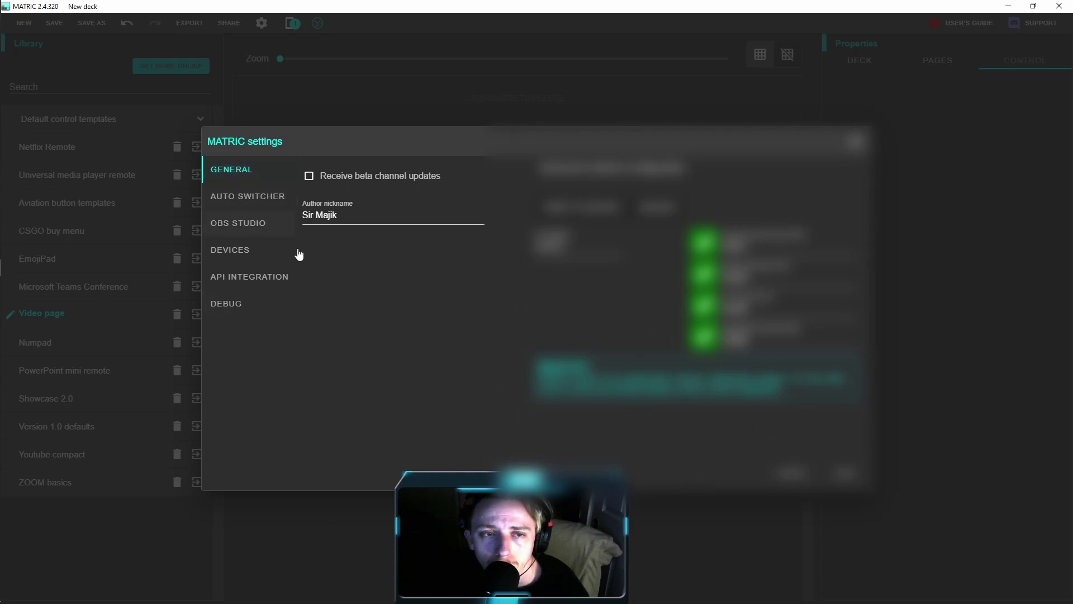
In OBS, view the WebSockets Server Settings: server enabled on port 4444 with password authentication
click(16, 305)
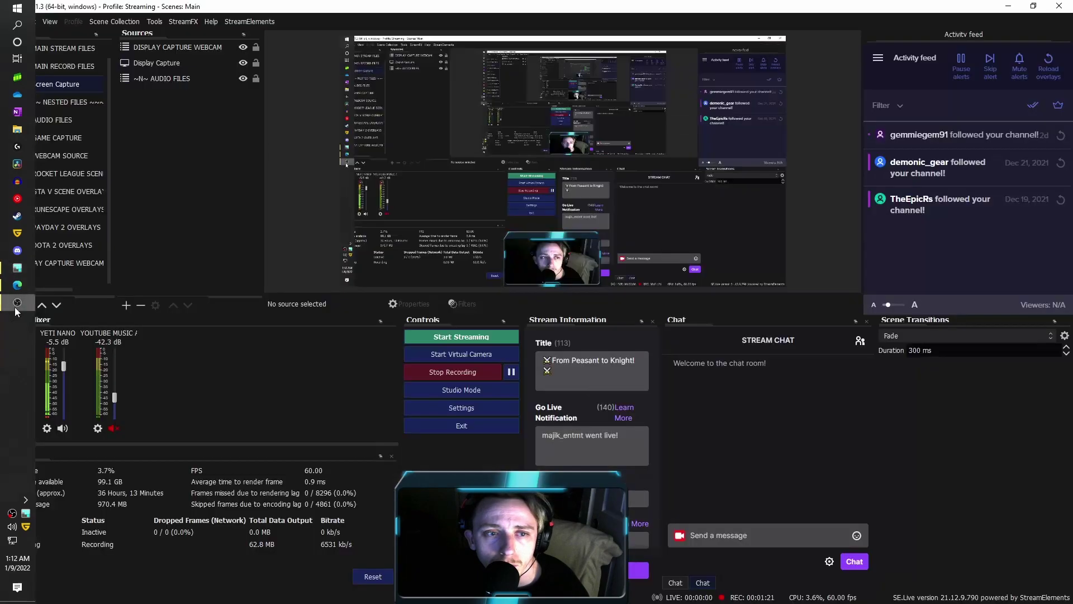
click(459, 409)
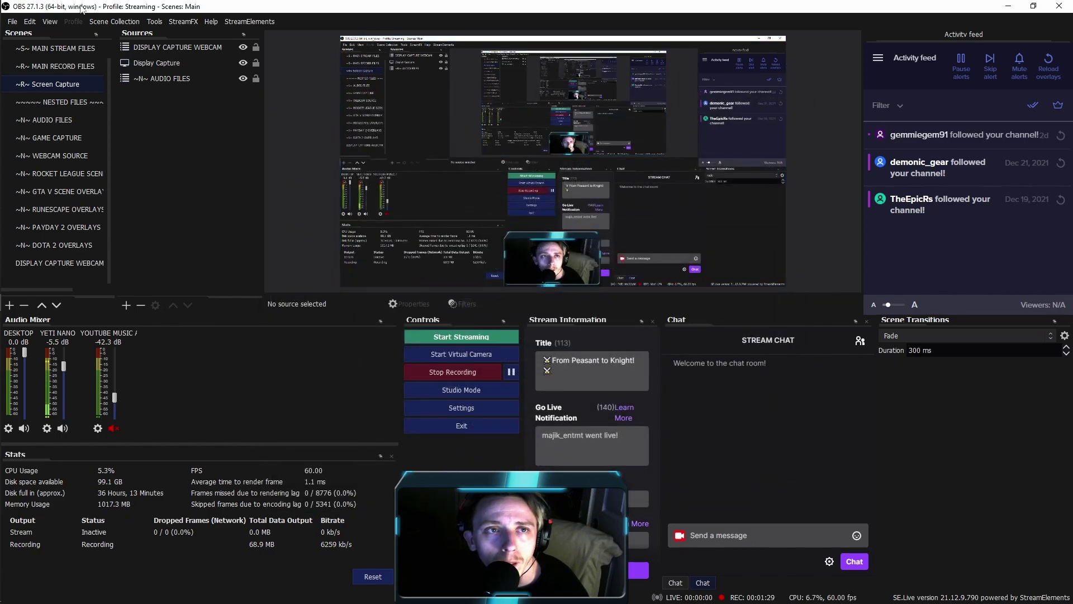
click(161, 21)
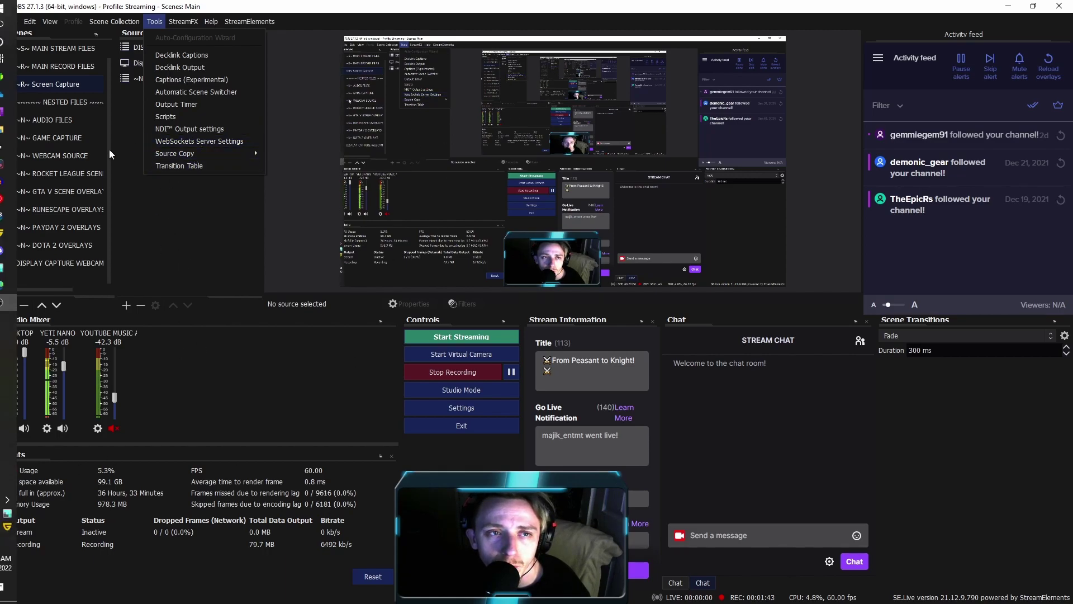
click(203, 142)
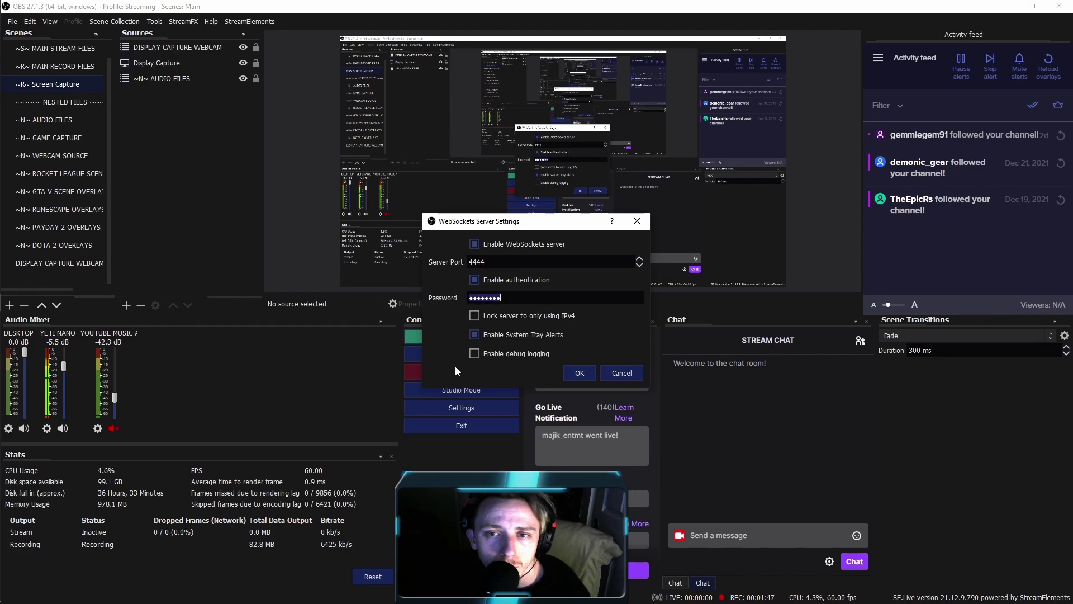
Close OBS's WebSockets dialog, confirm MATRIC's OBS STUDIO tab reads CONNECTED, and close the settings
click(637, 221)
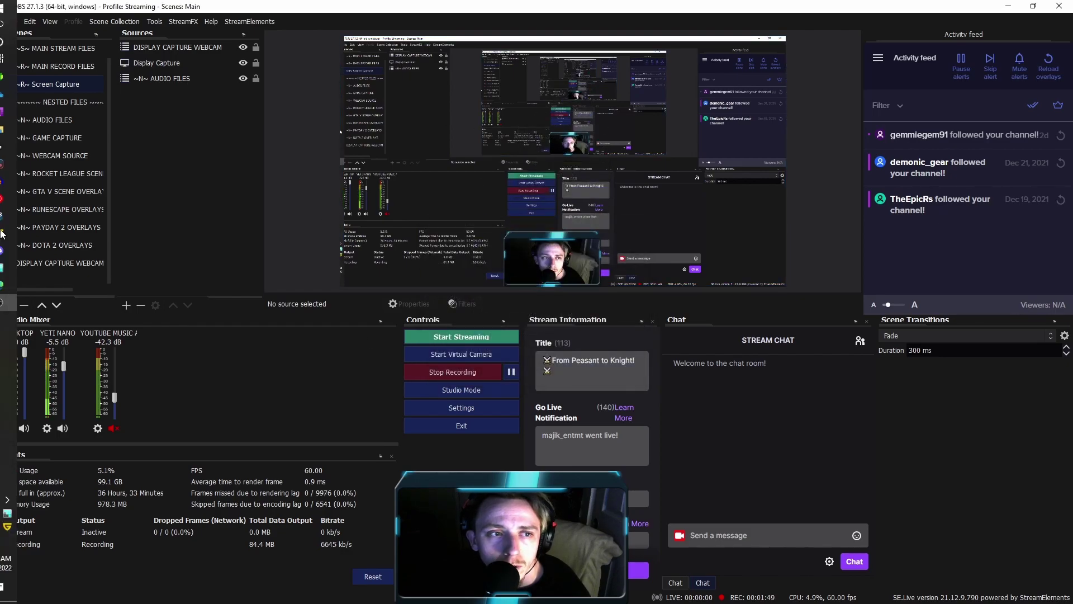
click(17, 268)
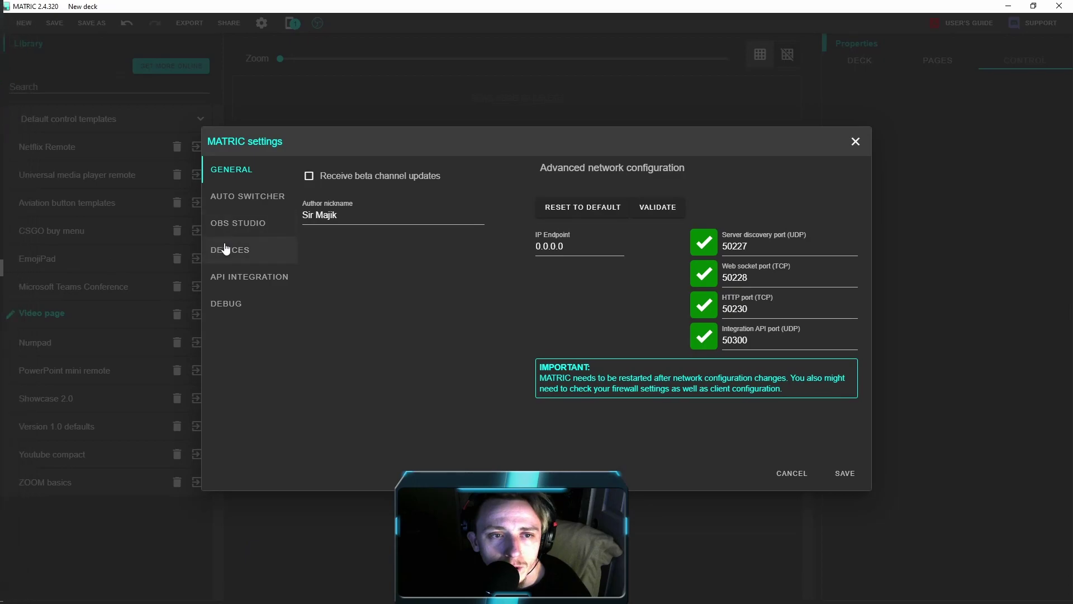
click(286, 249)
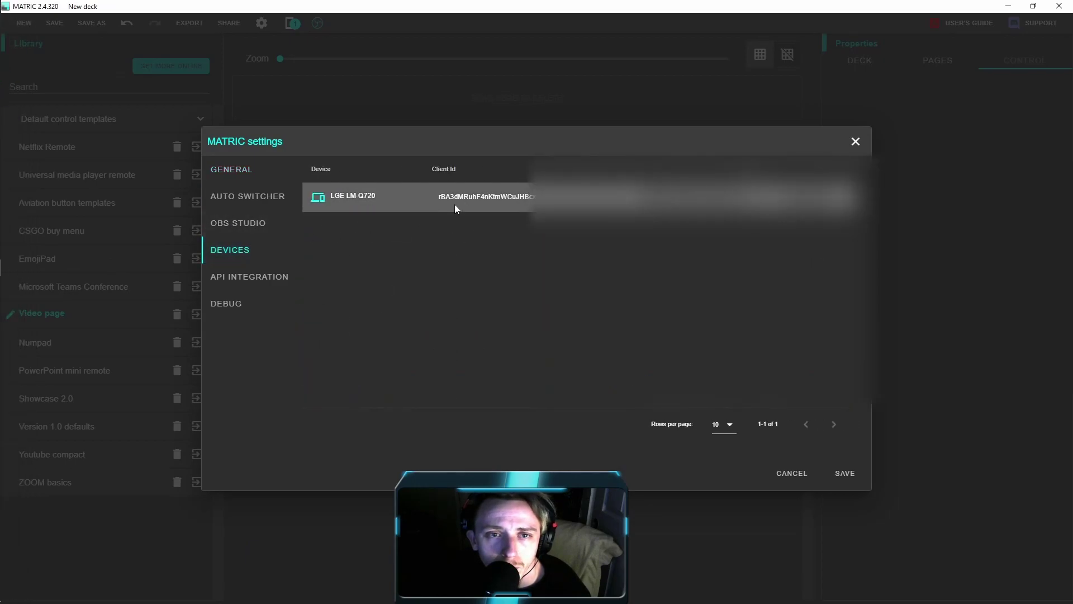
click(228, 227)
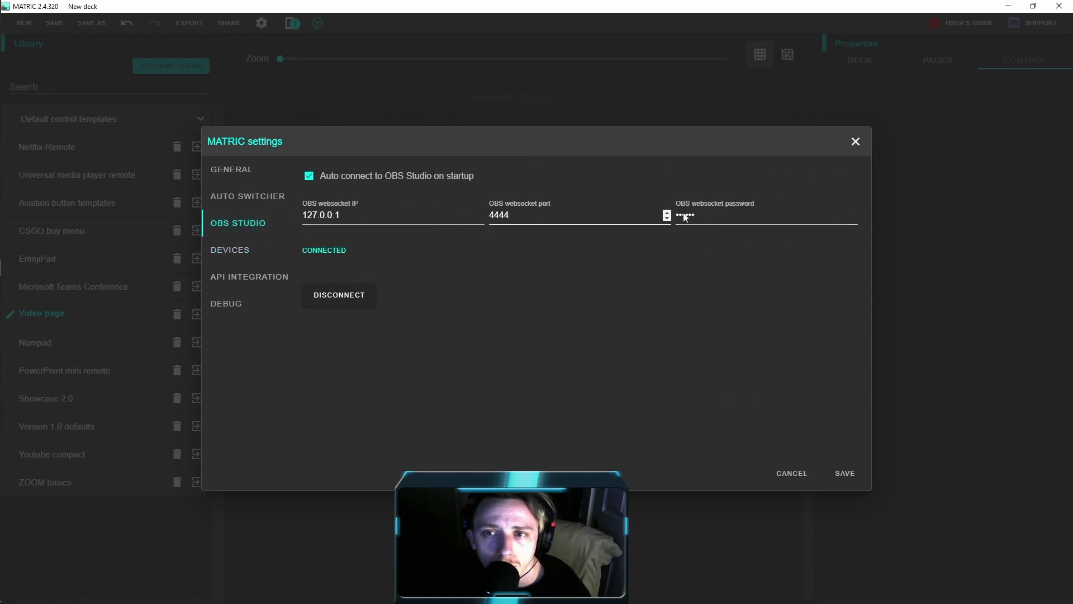
click(231, 171)
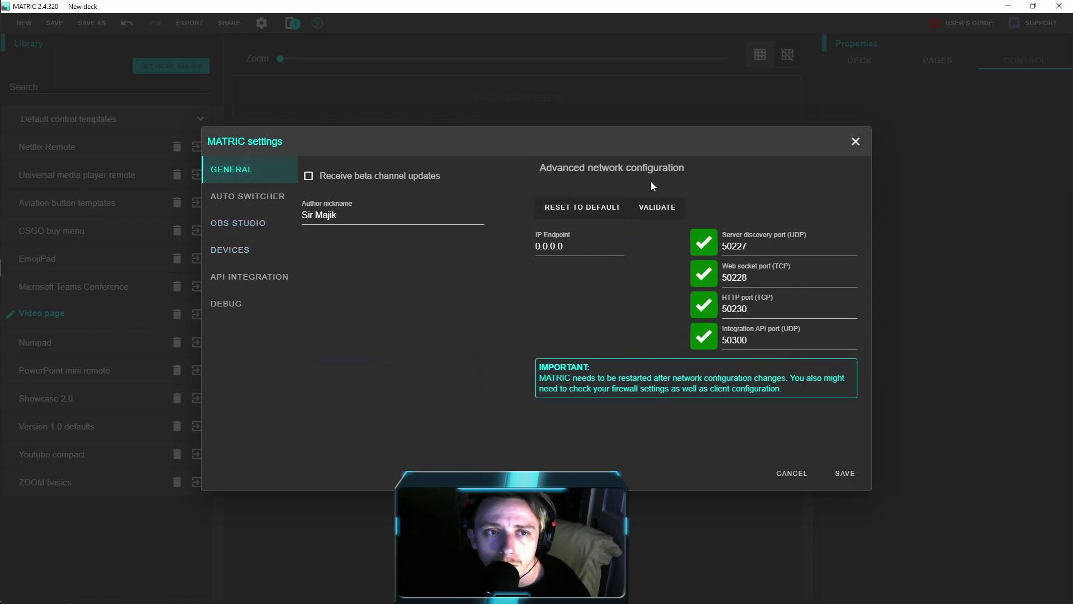
click(854, 143)
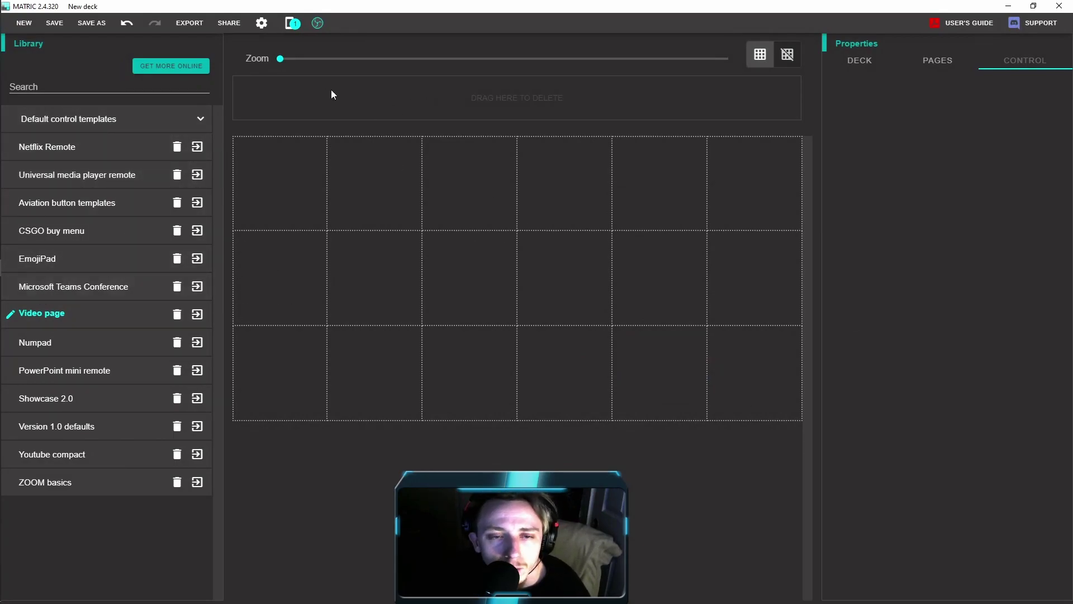
On the PAGES tab, change the Default page's Title to 'test'
click(862, 62)
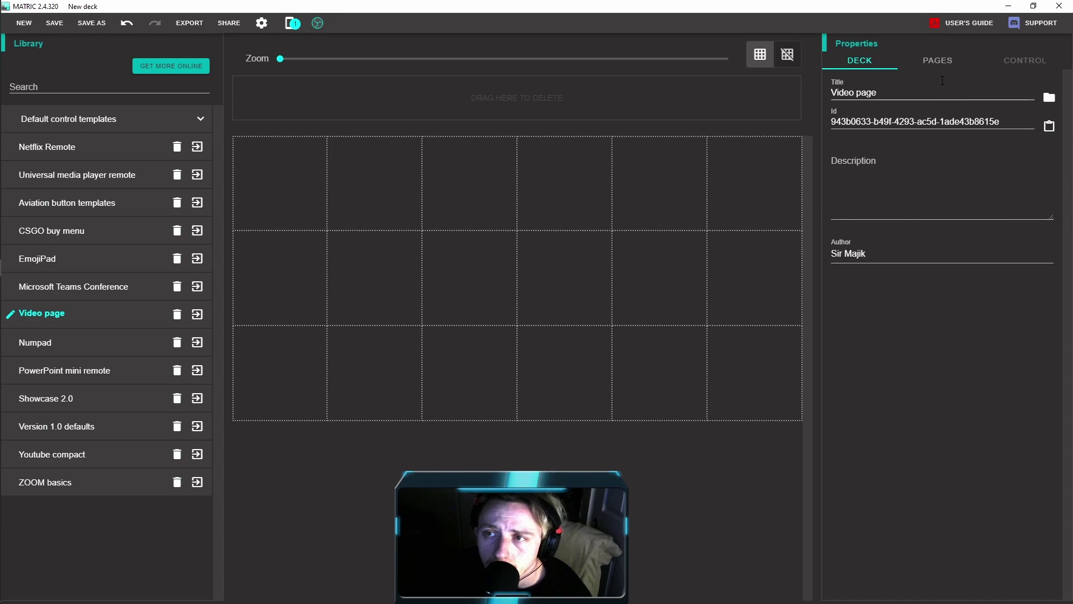
click(950, 59)
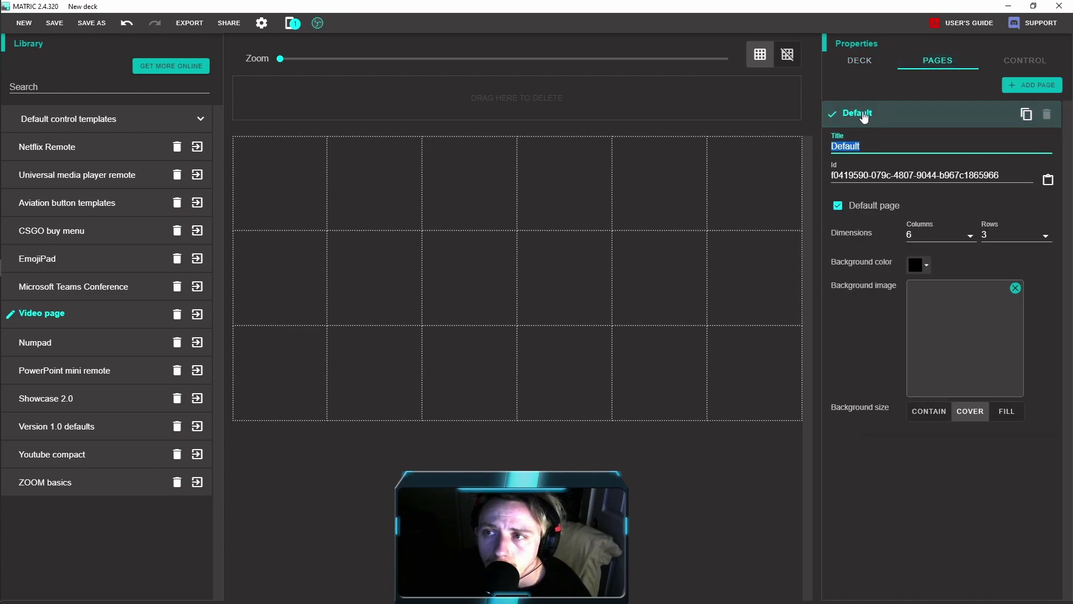
click(866, 113)
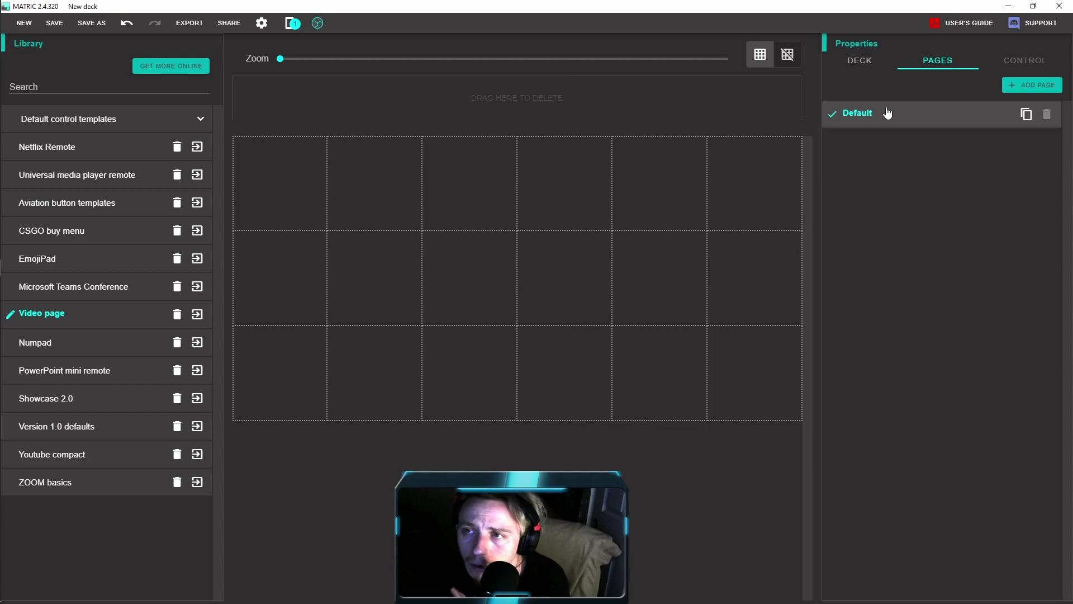
click(888, 113)
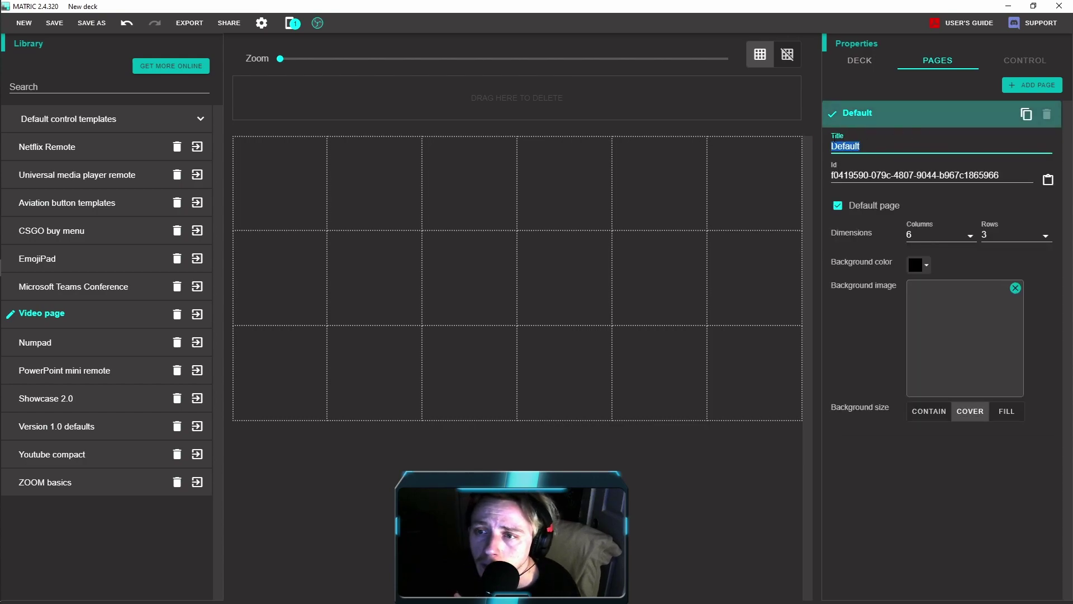
text(test)
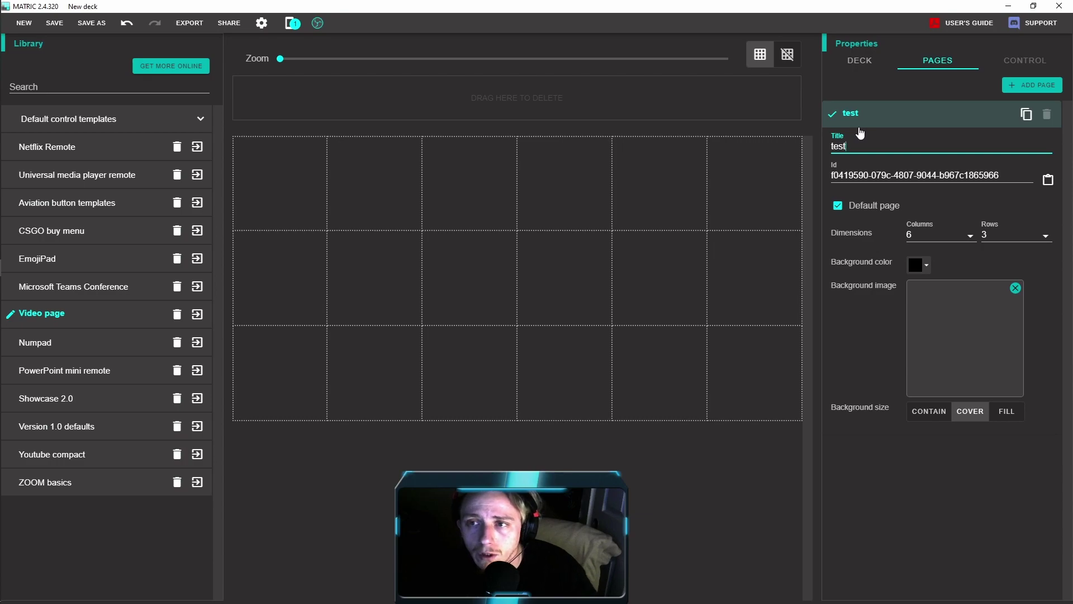
click(880, 115)
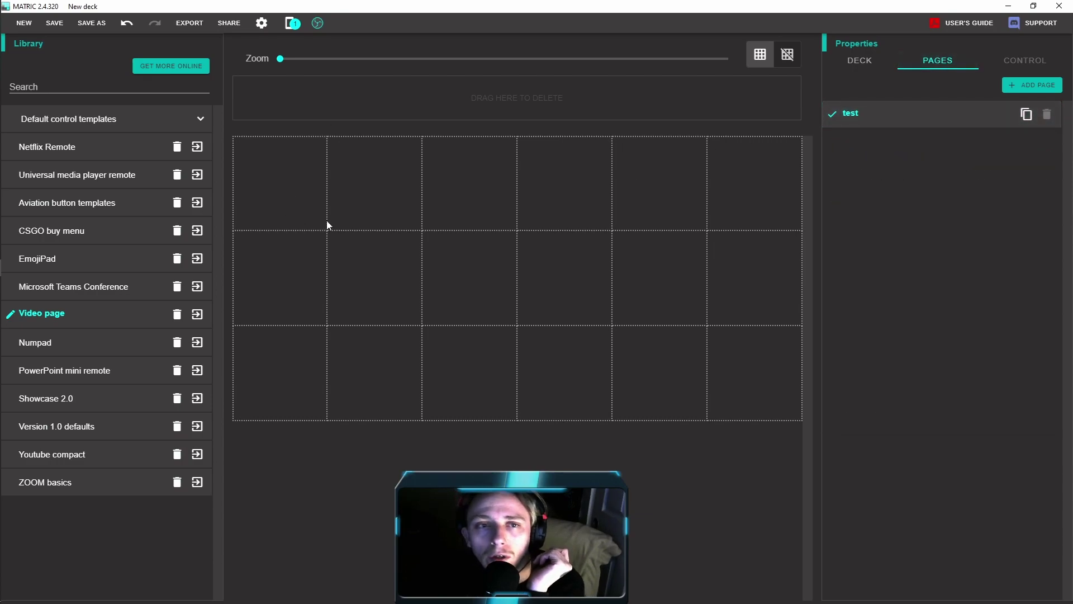
click(959, 113)
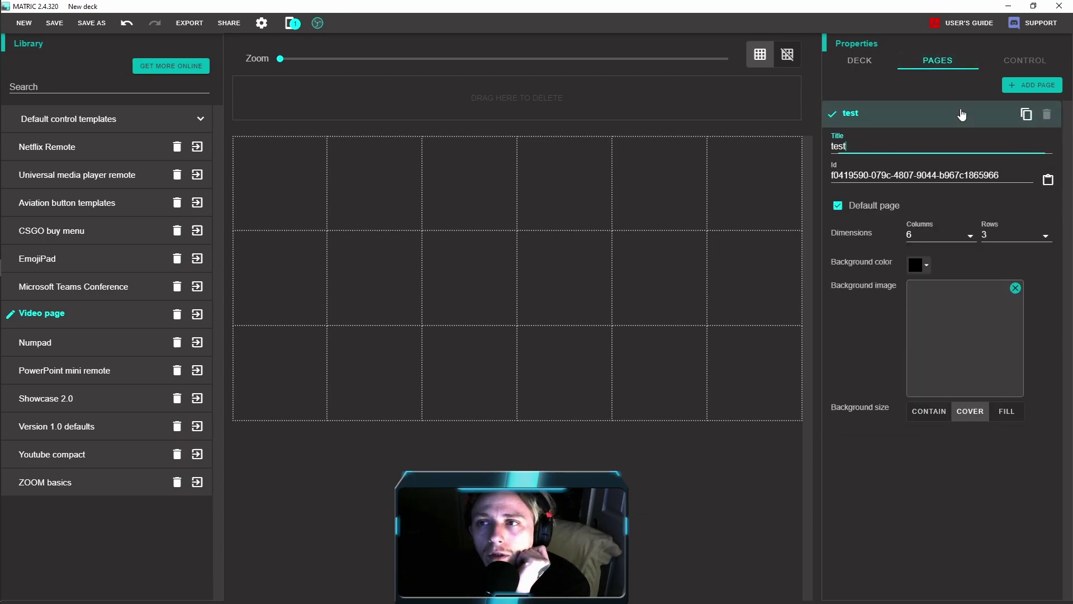
click(912, 120)
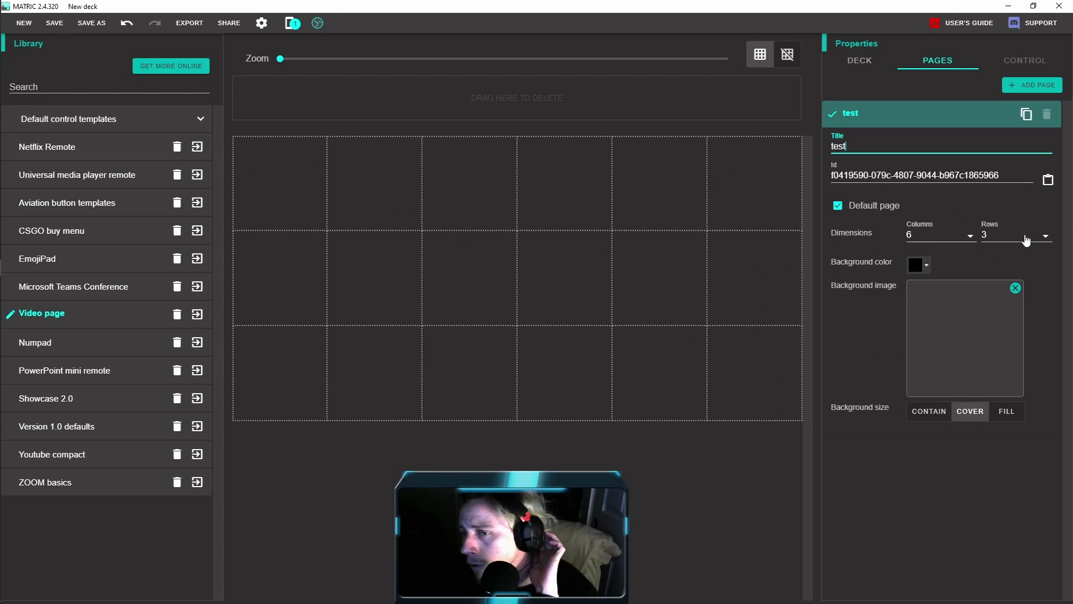
Place a Netflix Remote play button in the page's bottom-left cell
click(82, 147)
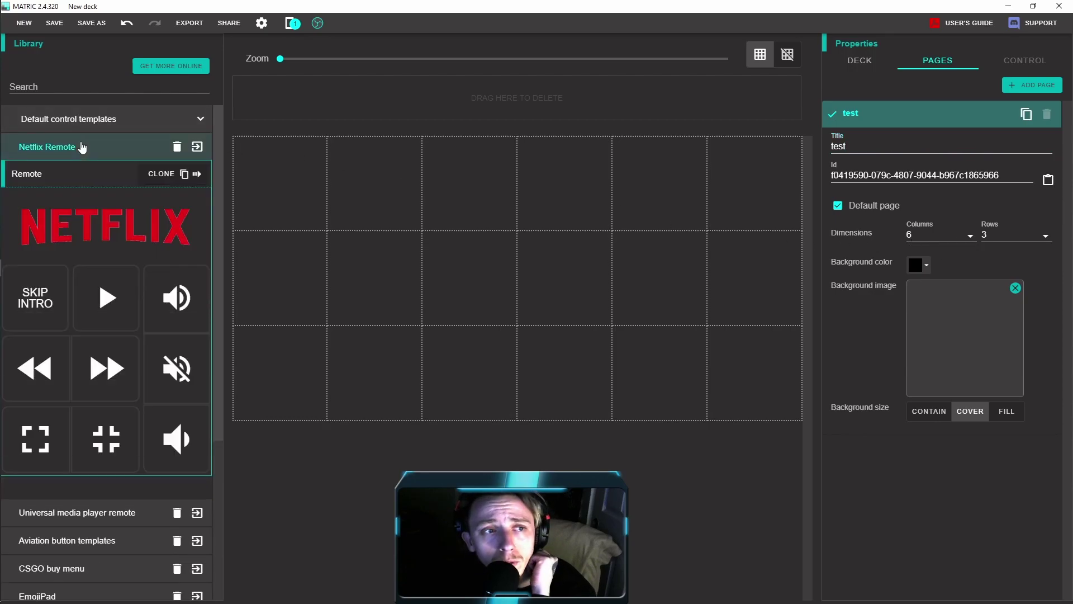
drag(106, 298, 305, 364)
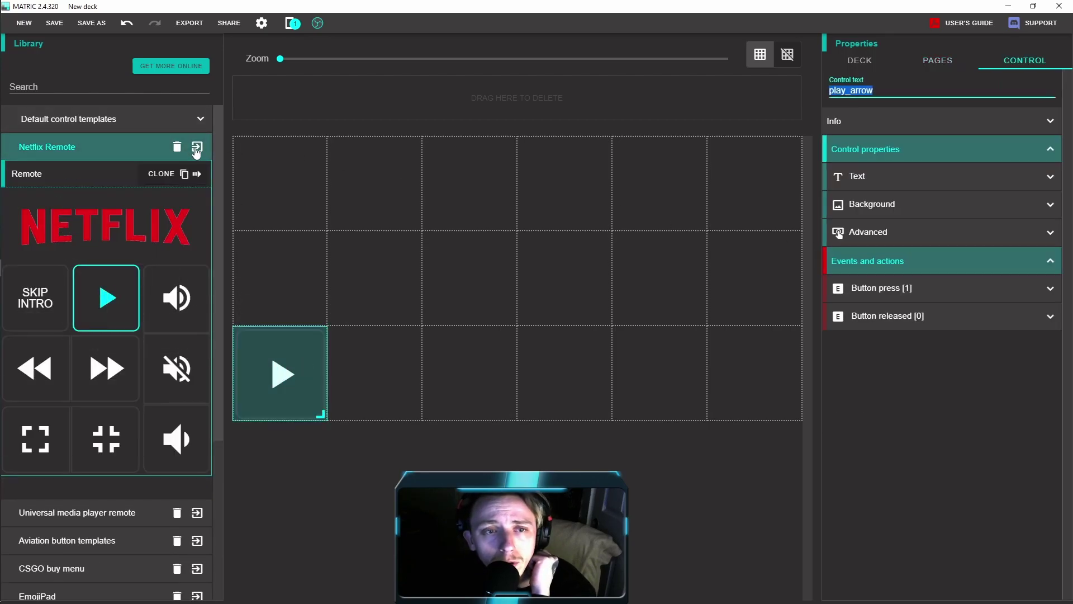
click(87, 146)
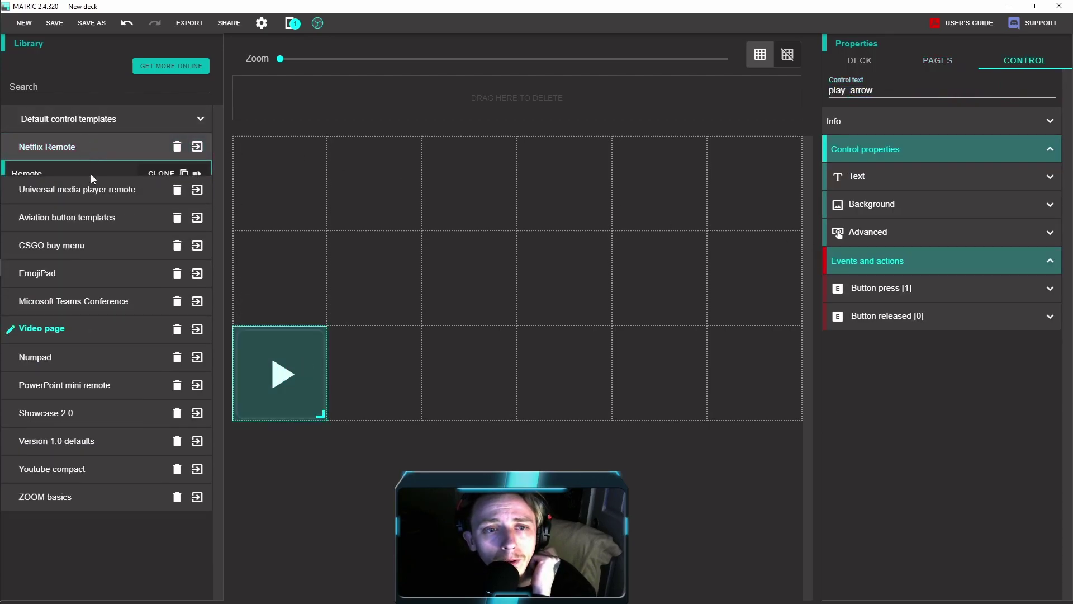
click(888, 123)
Shrink the page to 2 rows, accept deleting the play button, then restore 3 rows
click(945, 66)
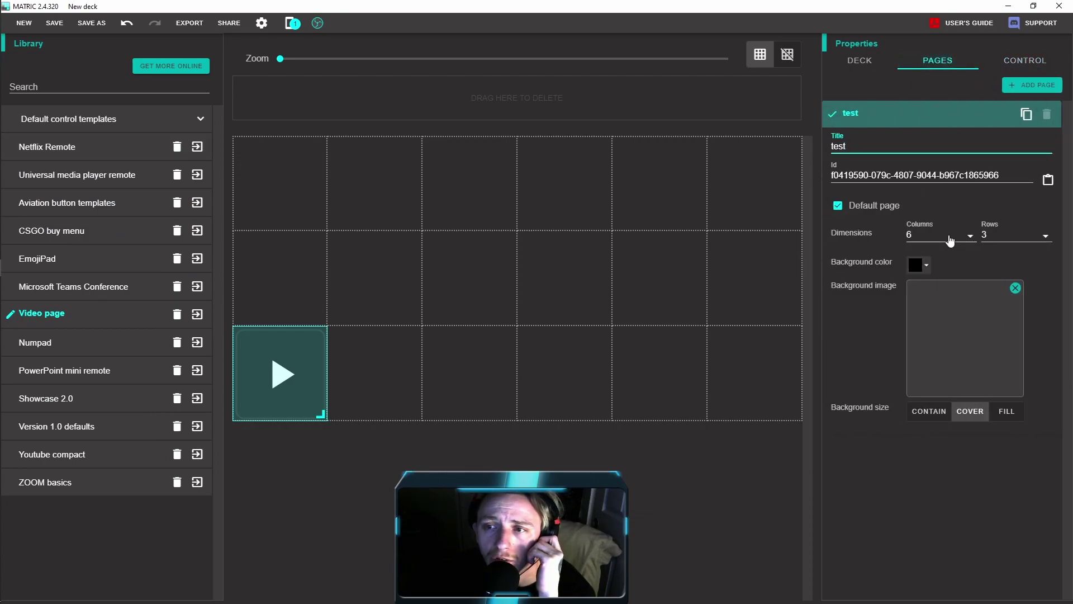
click(1015, 237)
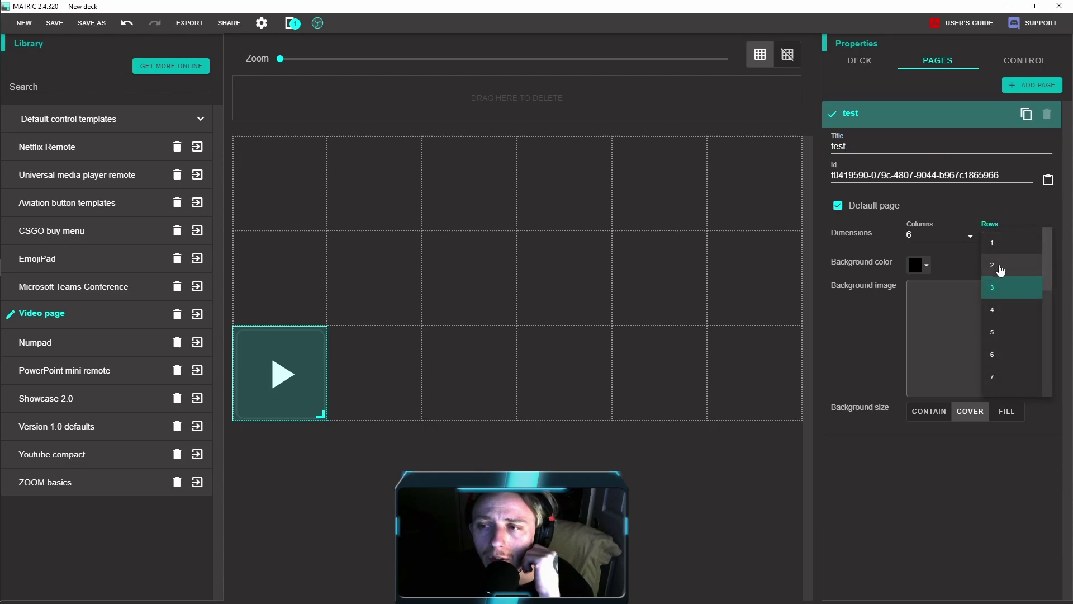
click(999, 266)
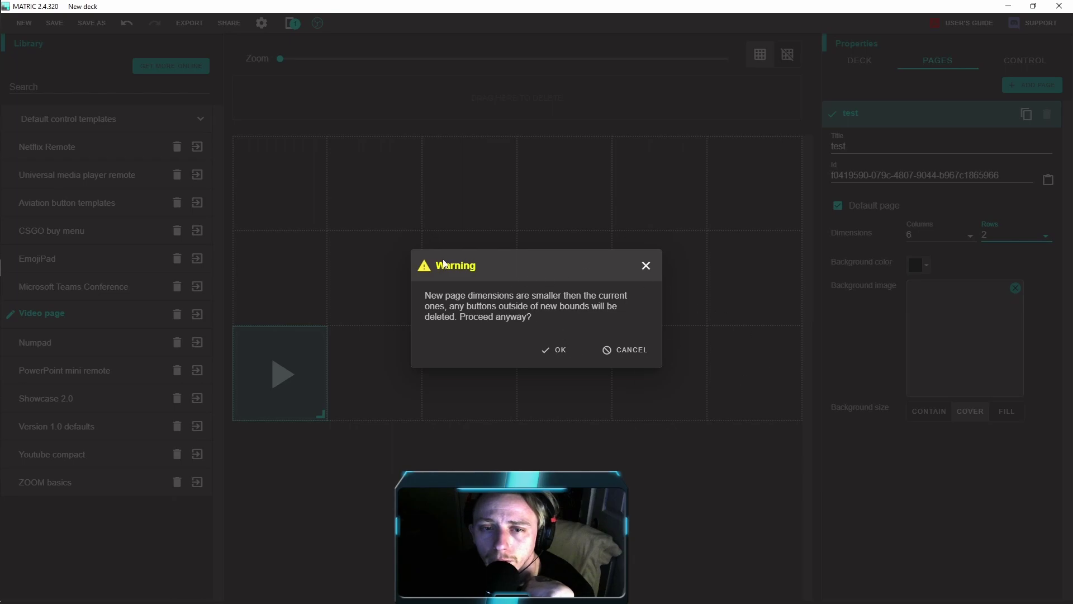
click(553, 349)
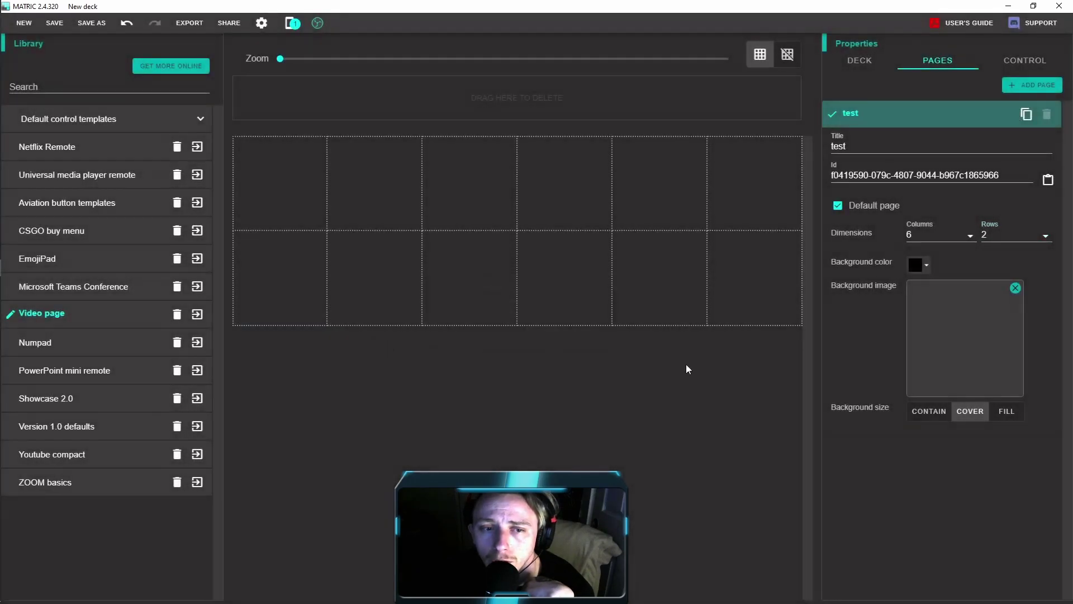
click(1003, 244)
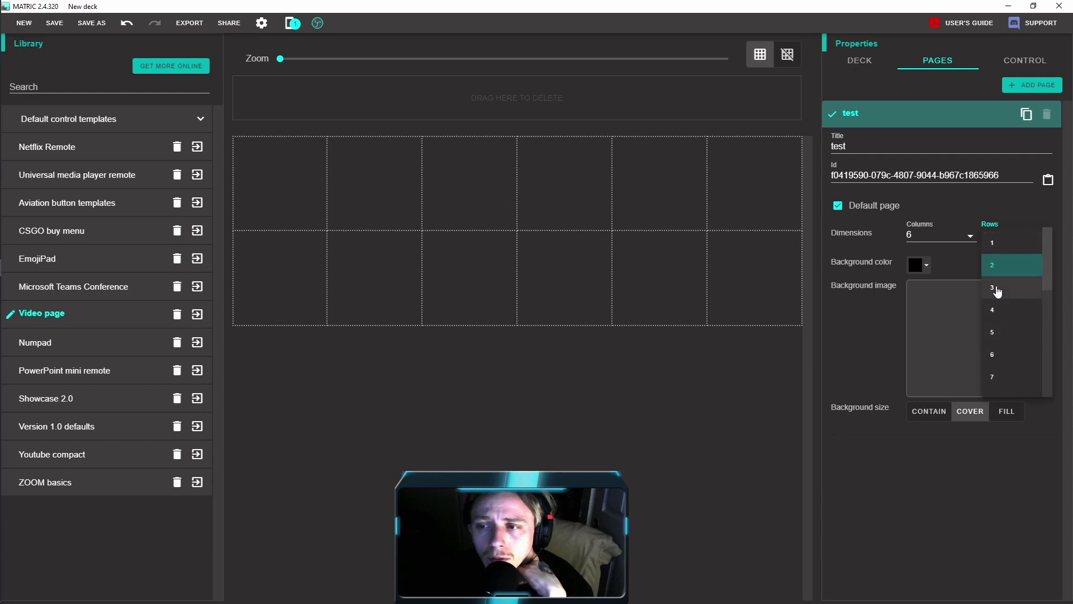
click(998, 288)
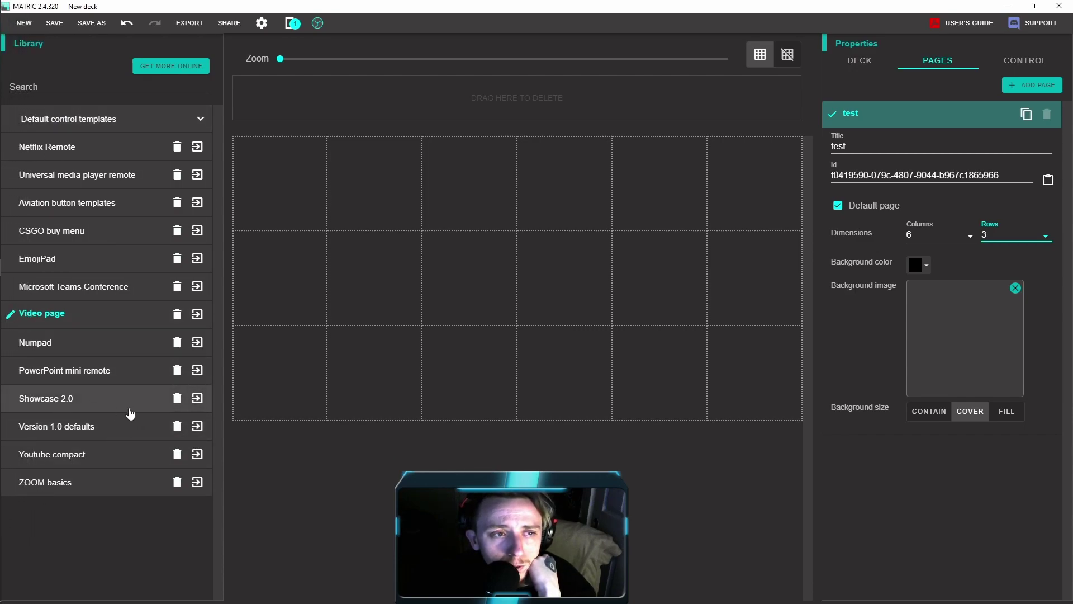
Browse the Library's default, Netflix Remote and Universal media player remote templates
click(84, 120)
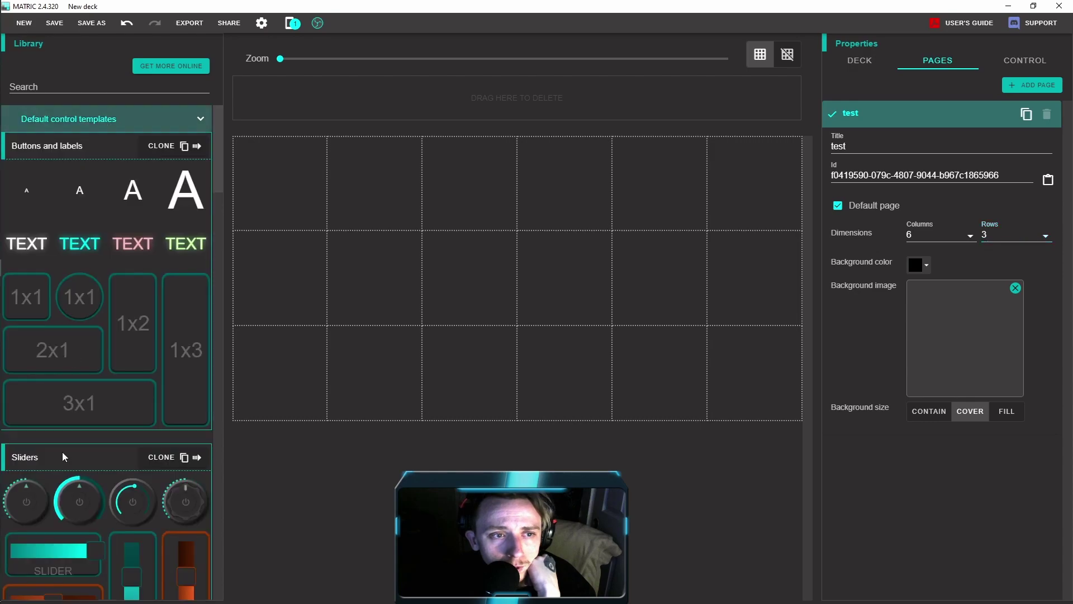
click(82, 122)
click(67, 147)
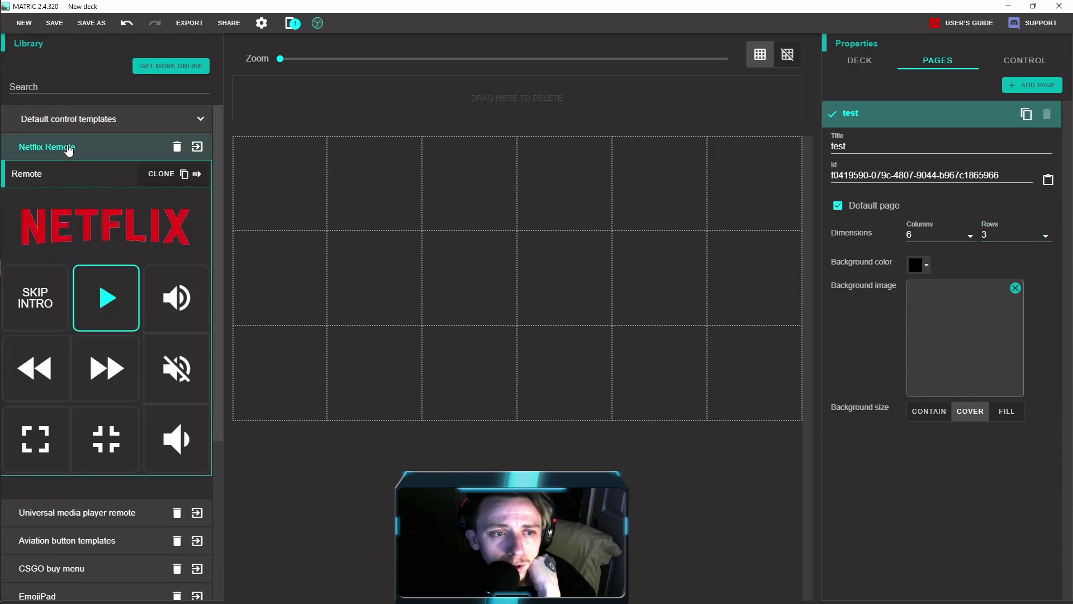
click(67, 146)
click(67, 179)
click(67, 175)
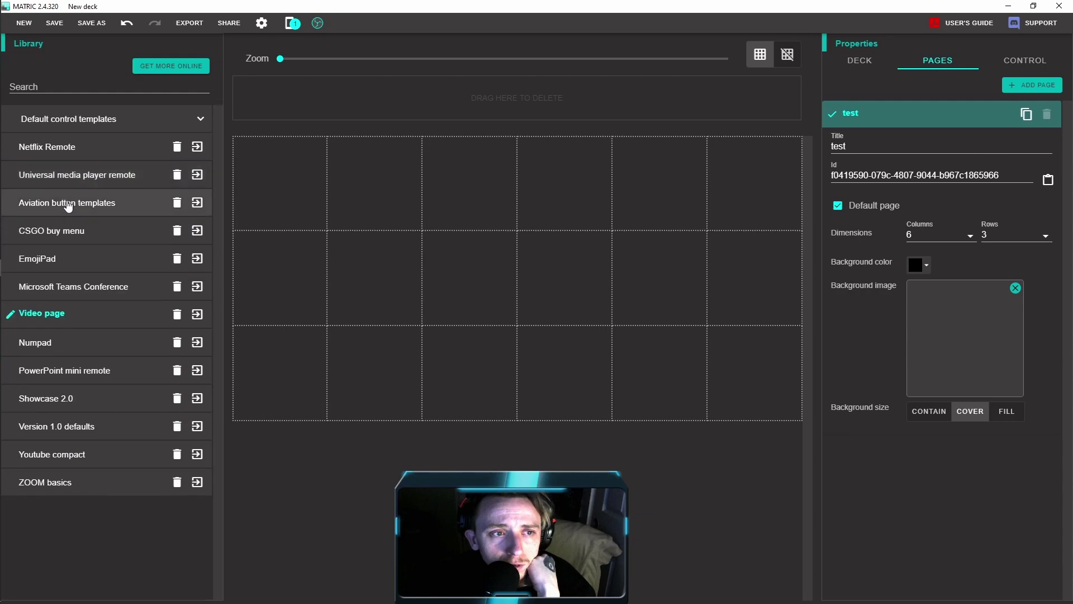
click(68, 205)
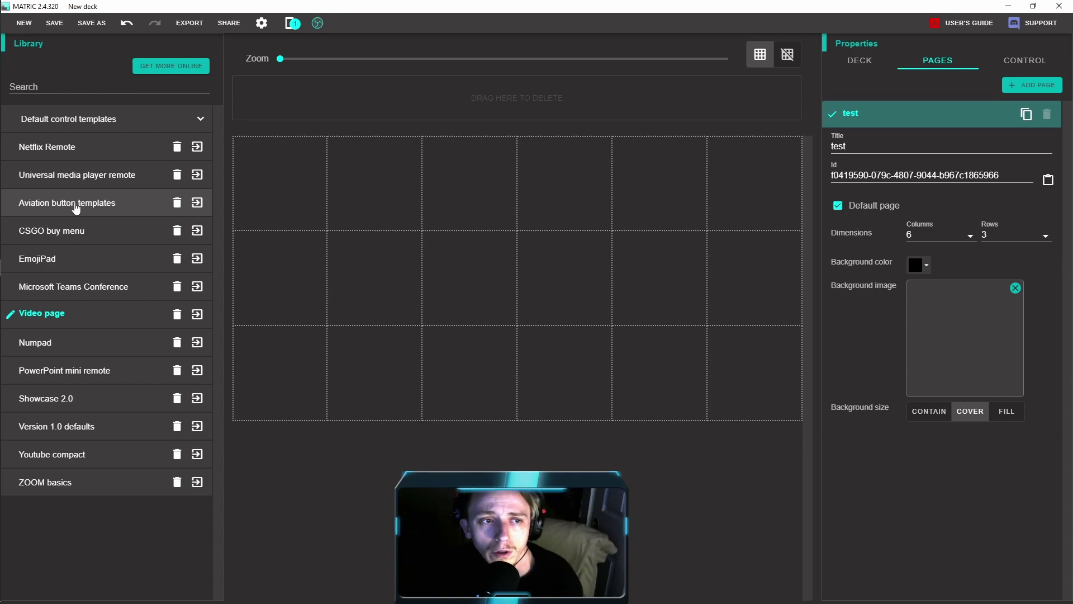
Place red and blue Aviation ON buttons in the first two top-row cells
click(76, 208)
drag(144, 403, 241, 188)
mouse_move(148, 268)
mouse_down()
mouse_move(402, 197)
mouse_move(400, 181)
mouse_up()
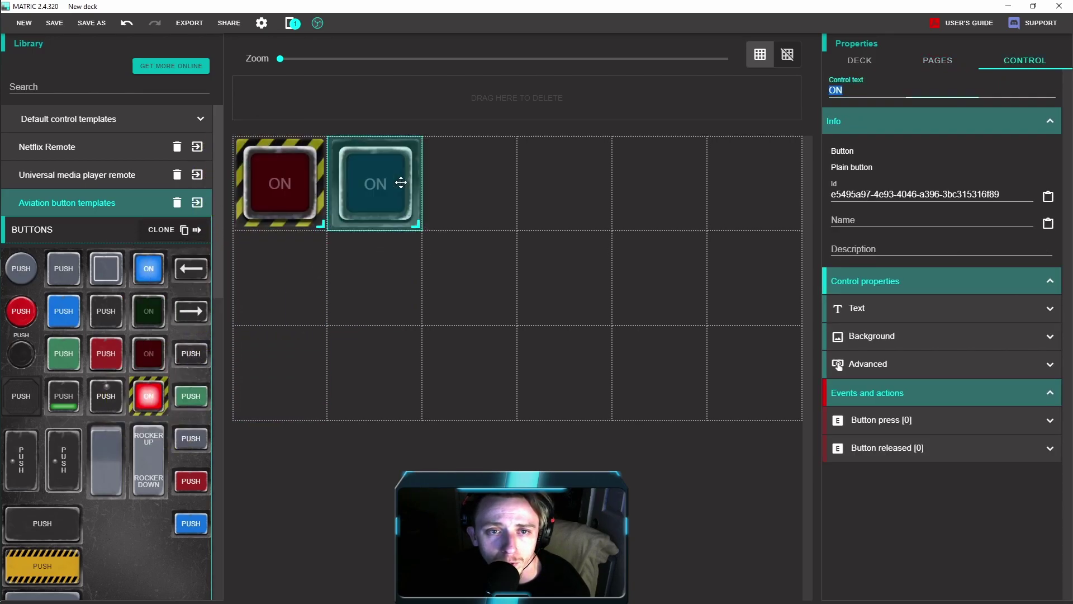
click(89, 207)
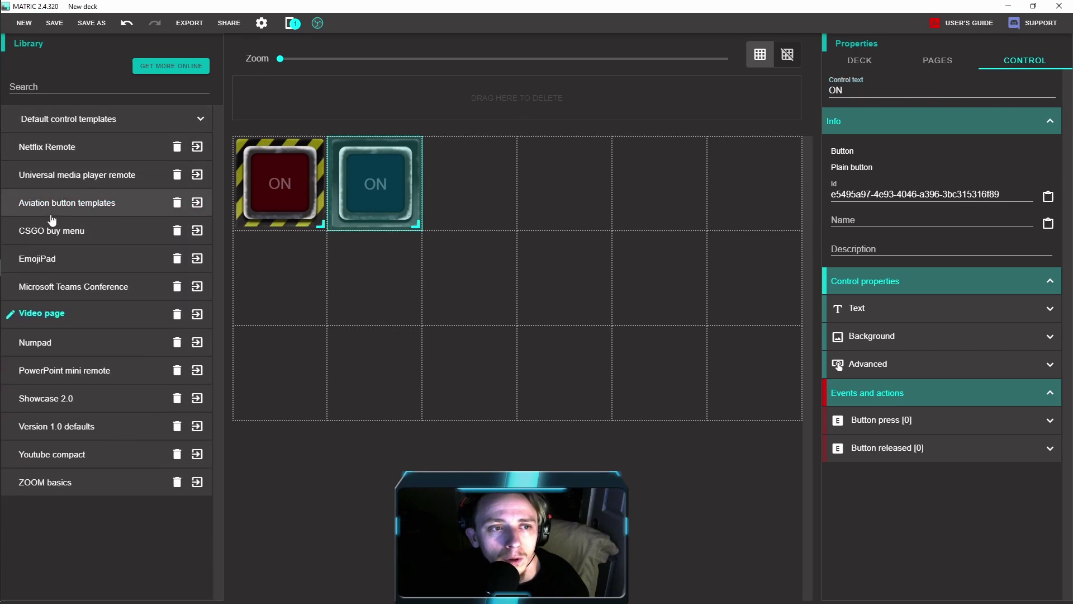
Place a 2x1 slider from the default control templates on the bottom row
click(64, 147)
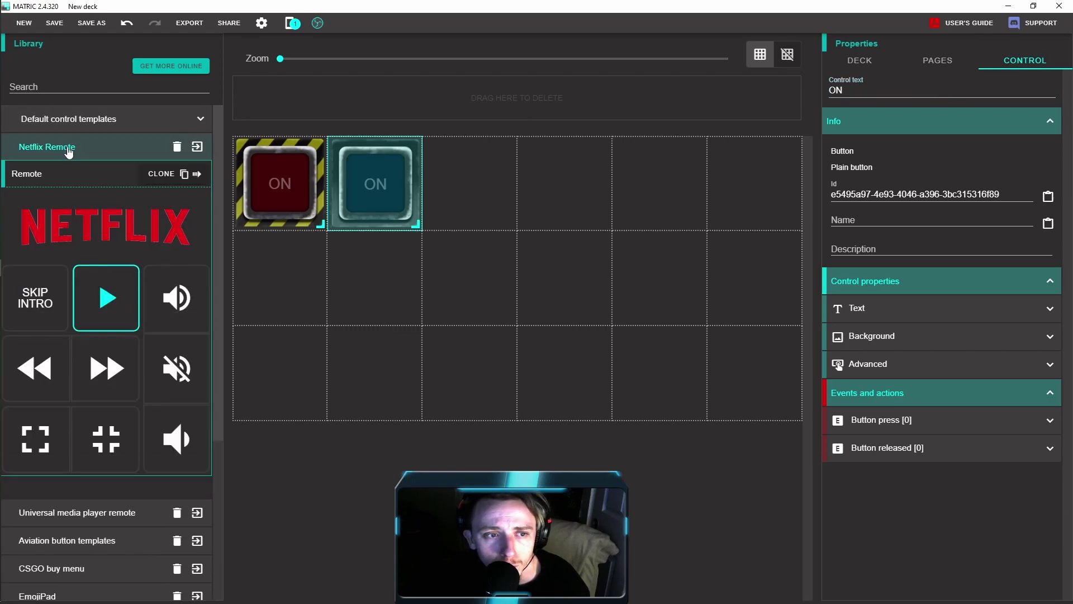
click(72, 127)
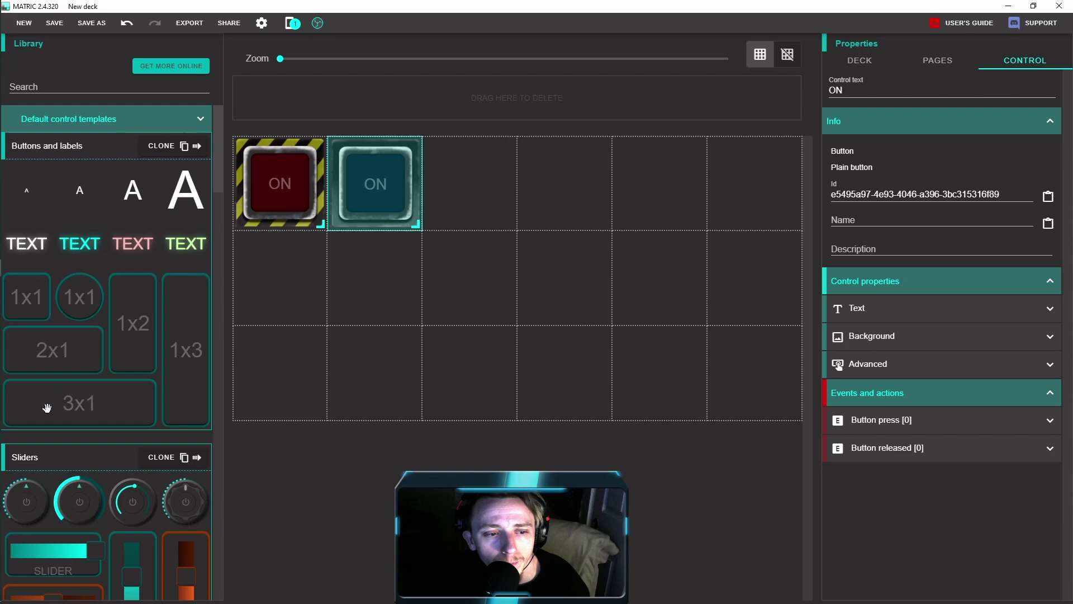
scroll(47, 423, down, 1)
mouse_move(33, 495)
mouse_down()
mouse_move(525, 328)
mouse_move(617, 372)
mouse_up()
scroll(208, 475, down, 2)
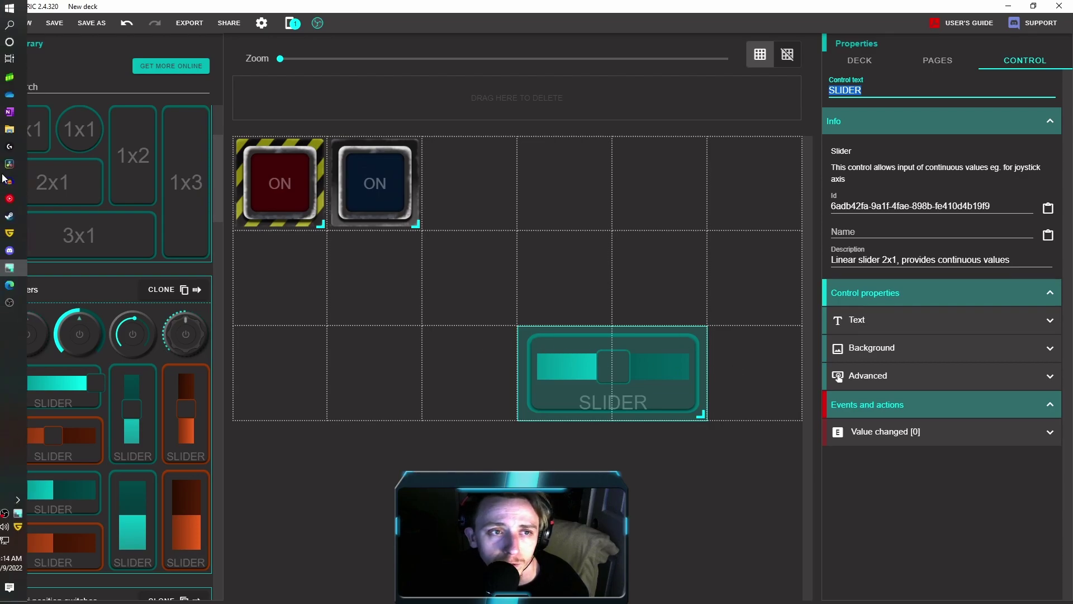
scroll(140, 257, up, 3)
Place an Aviation PUSH button in the cell above the slider
click(133, 120)
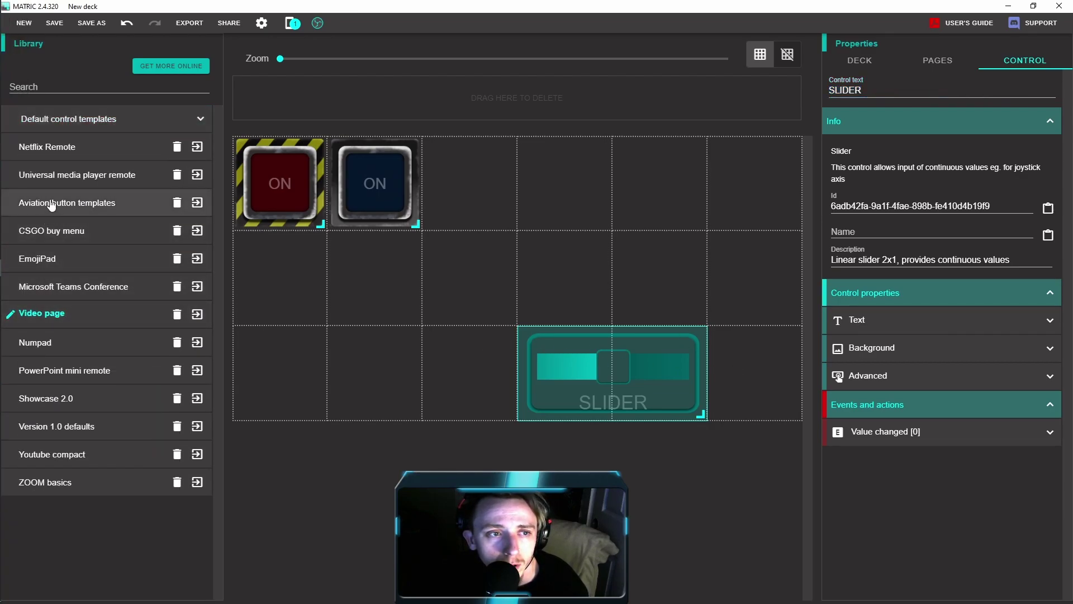
click(51, 204)
drag(57, 382, 545, 302)
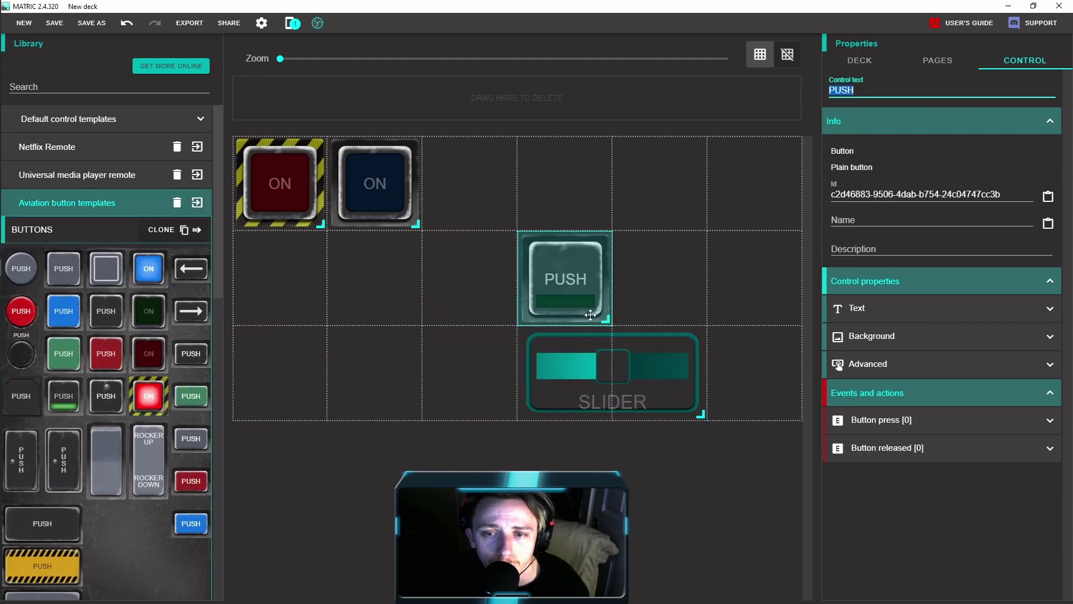
click(206, 203)
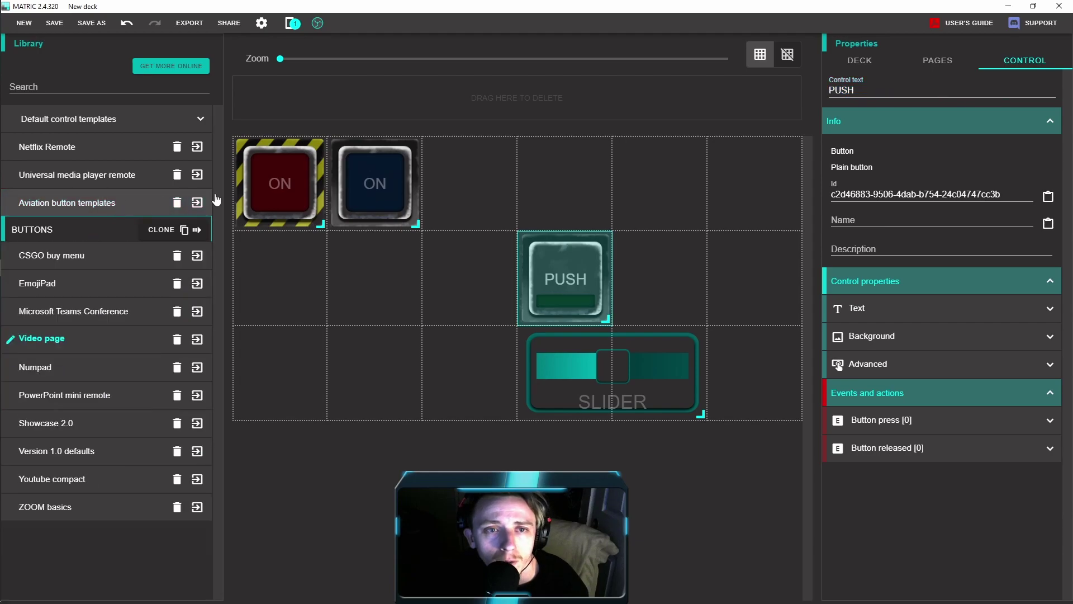
Select the red ON button and switch its label font to Material Design Icons
click(279, 183)
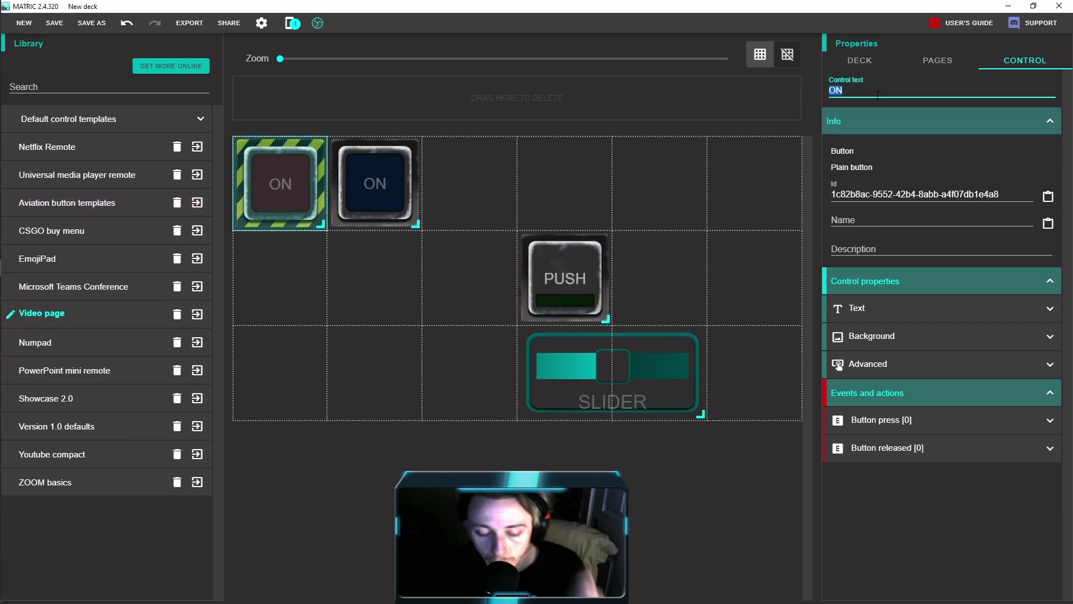
text(st)
text(m)
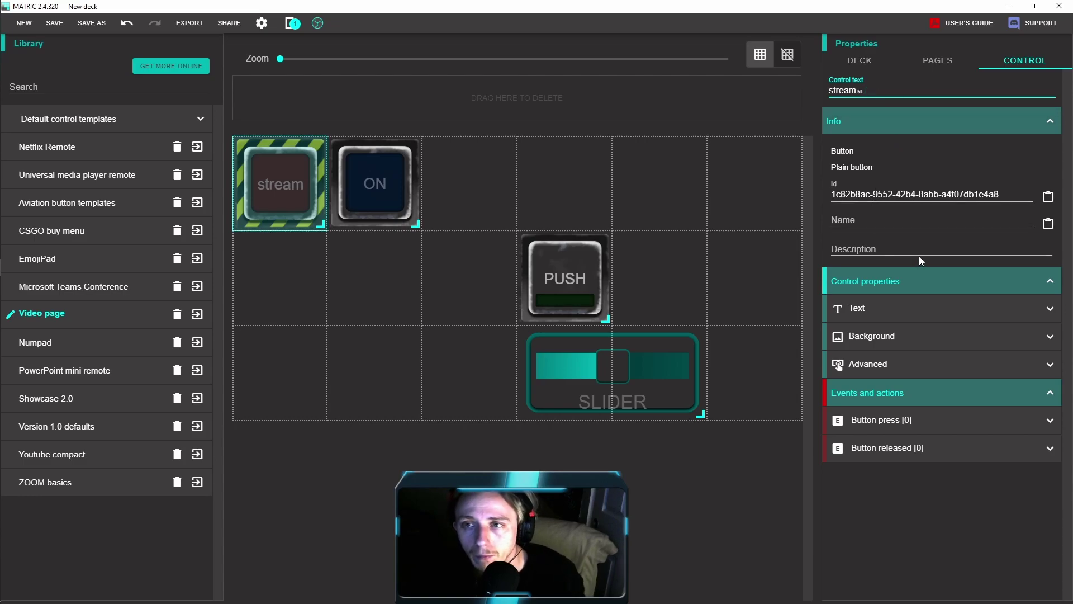
text(hdshdhsdh)
key(BackSpace)
key(BackSpace)
key(BackSpace)
key(BackSpace)
key(BackSpace)
key(BackSpace)
key(BackSpace)
key(BackSpace)
key(BackSpace)
key(BackSpace)
key(BackSpace)
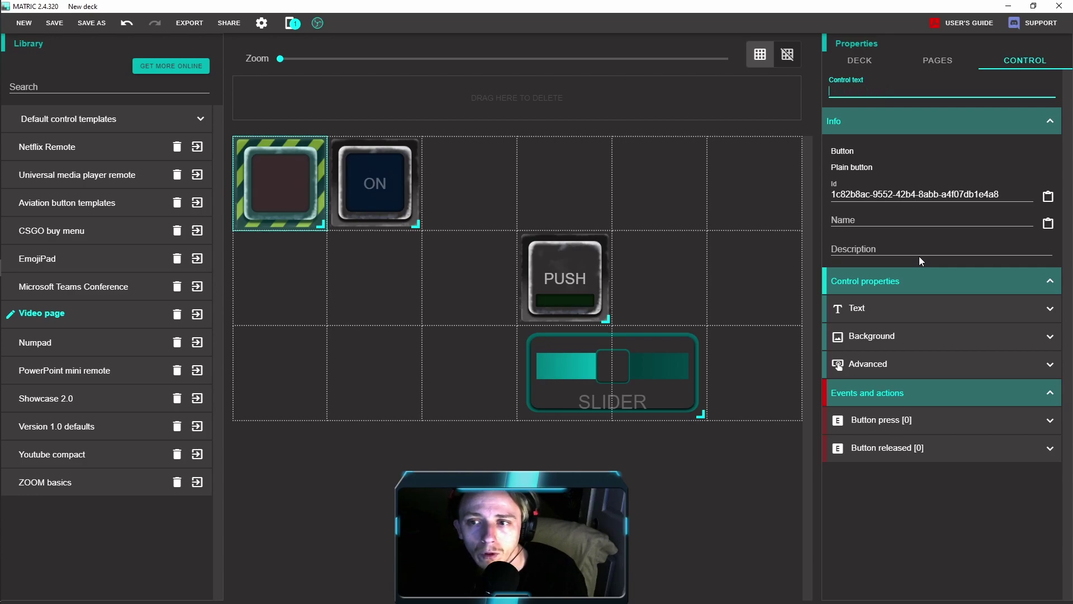
click(872, 308)
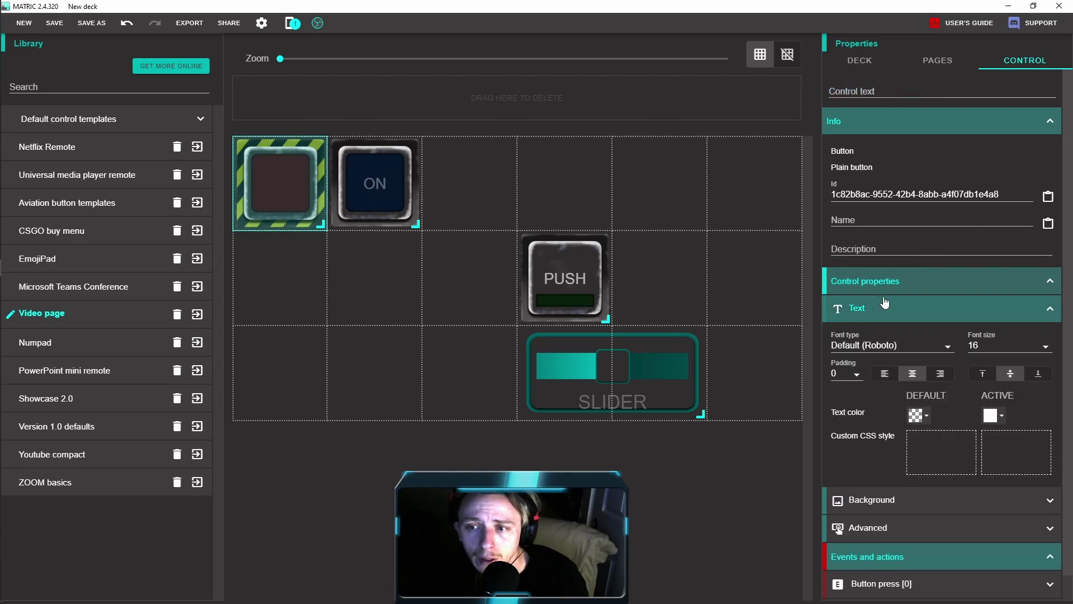
click(893, 349)
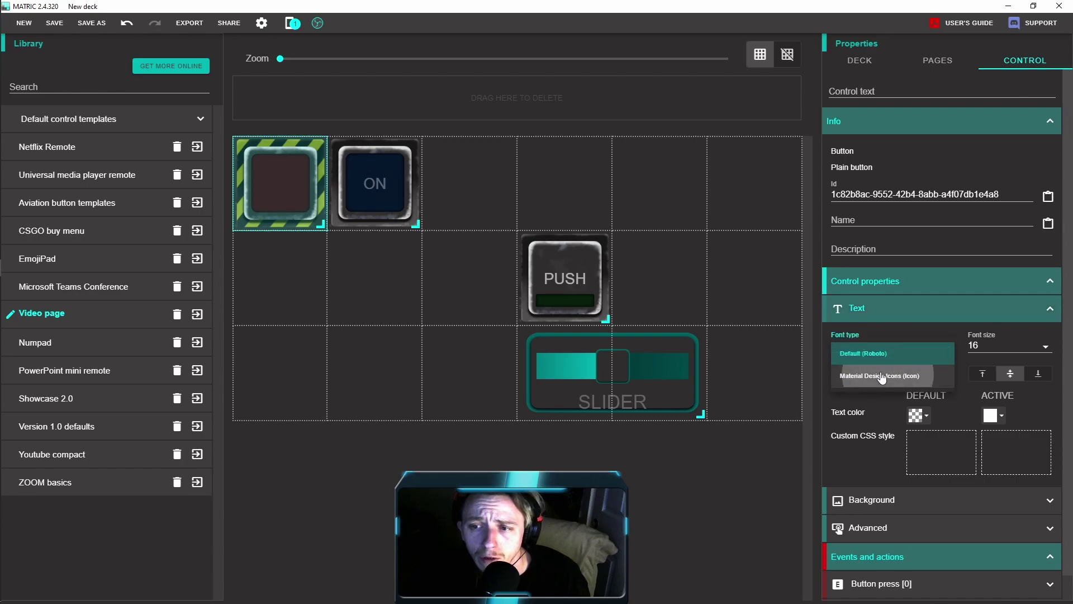
click(874, 376)
Clear the icon glyphs, restore the Default (Roboto) font, and label the button 'stream'
click(849, 89)
text(s)
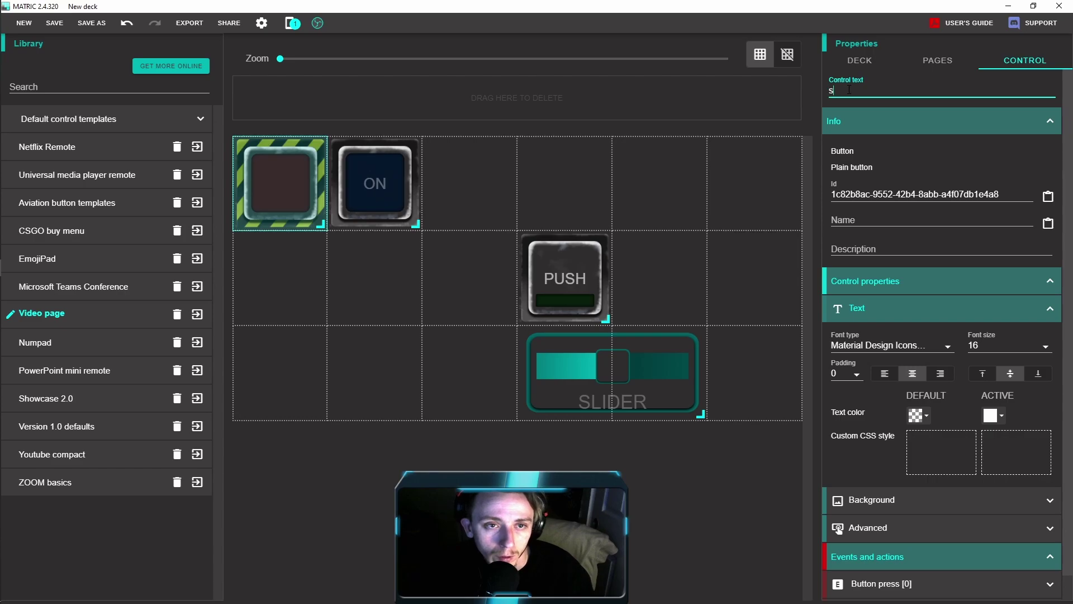
key(ctrl+v)
key(ctrl+a)
key(BackSpace)
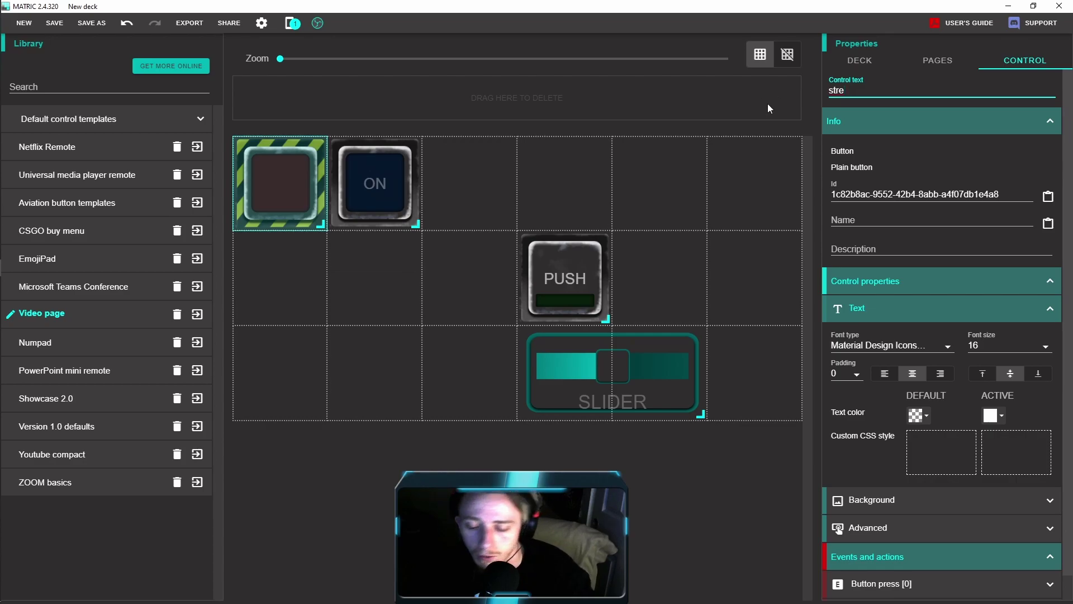
key(BackSpace)
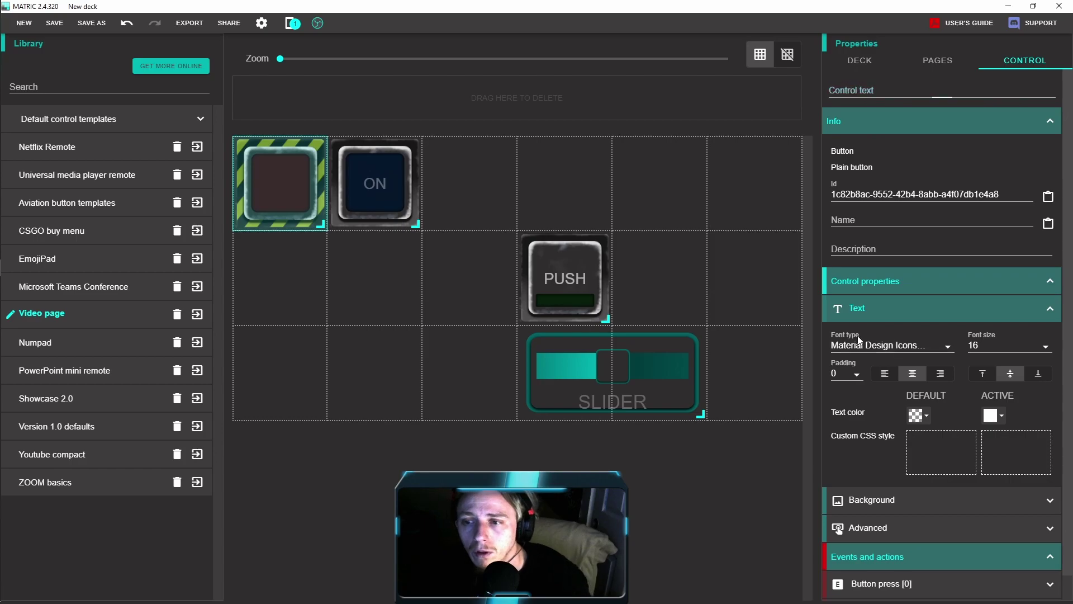
click(872, 345)
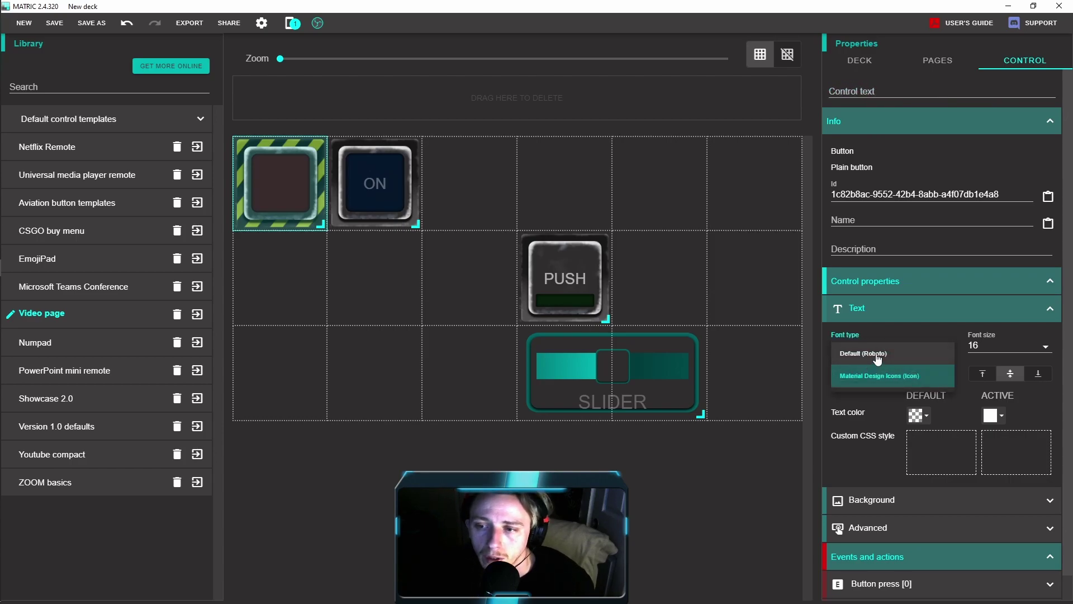
click(877, 355)
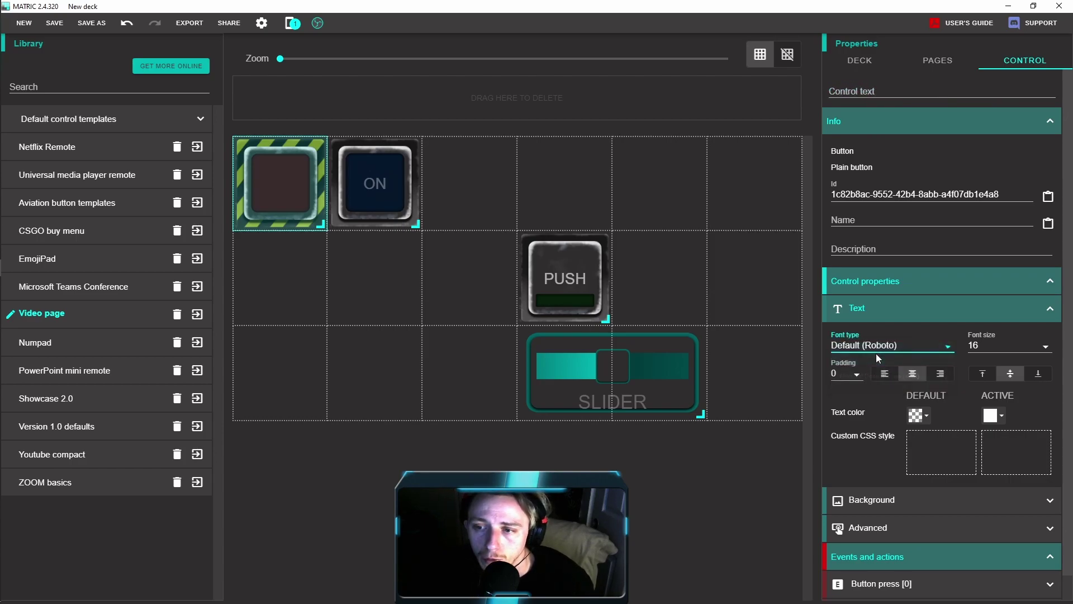
click(872, 89)
text(stream)
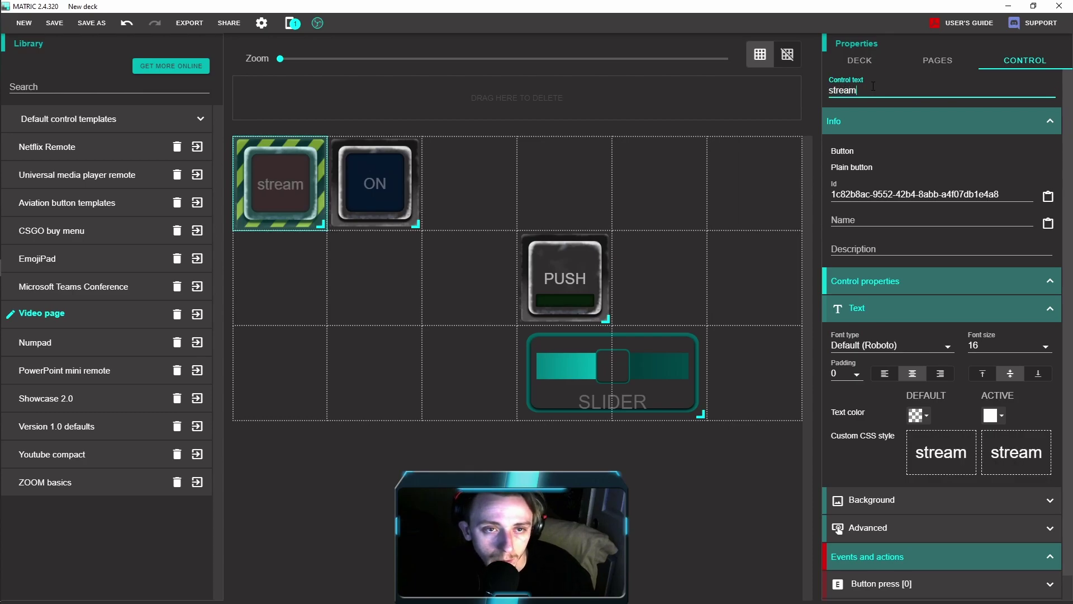
Relabel the blue ON button 'rec' and the PUSH button 'mute'
click(364, 199)
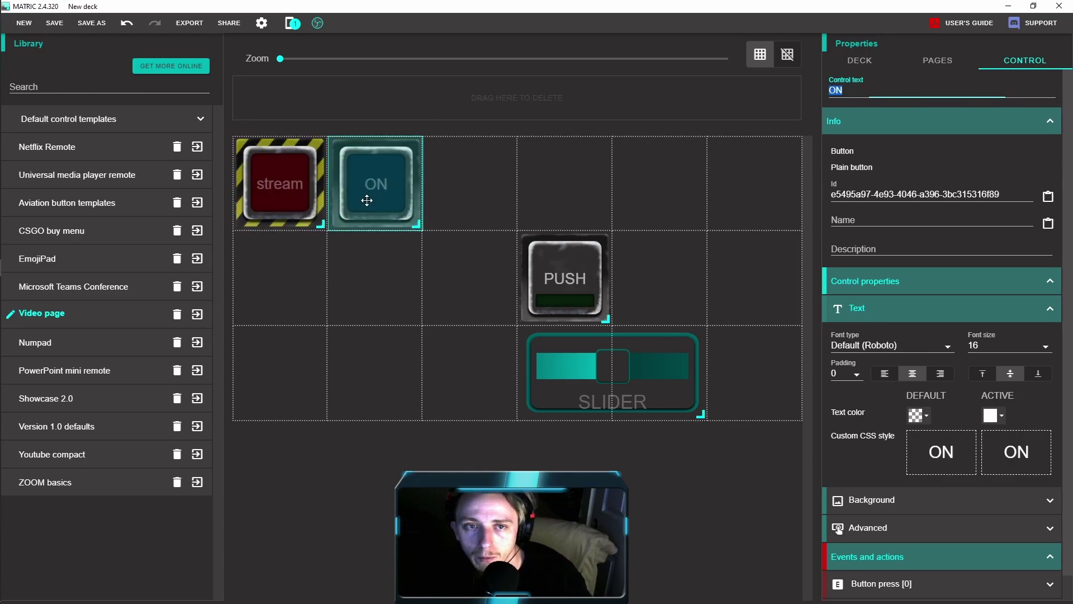
double_click(826, 91)
text(rec)
click(539, 276)
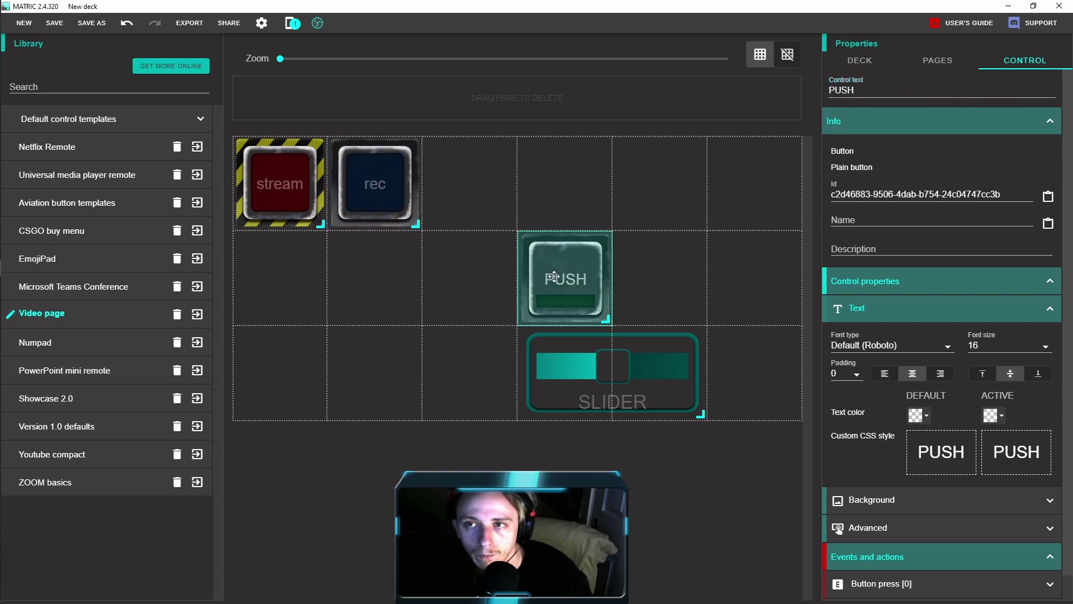
drag(858, 90, 785, 87)
text(m)
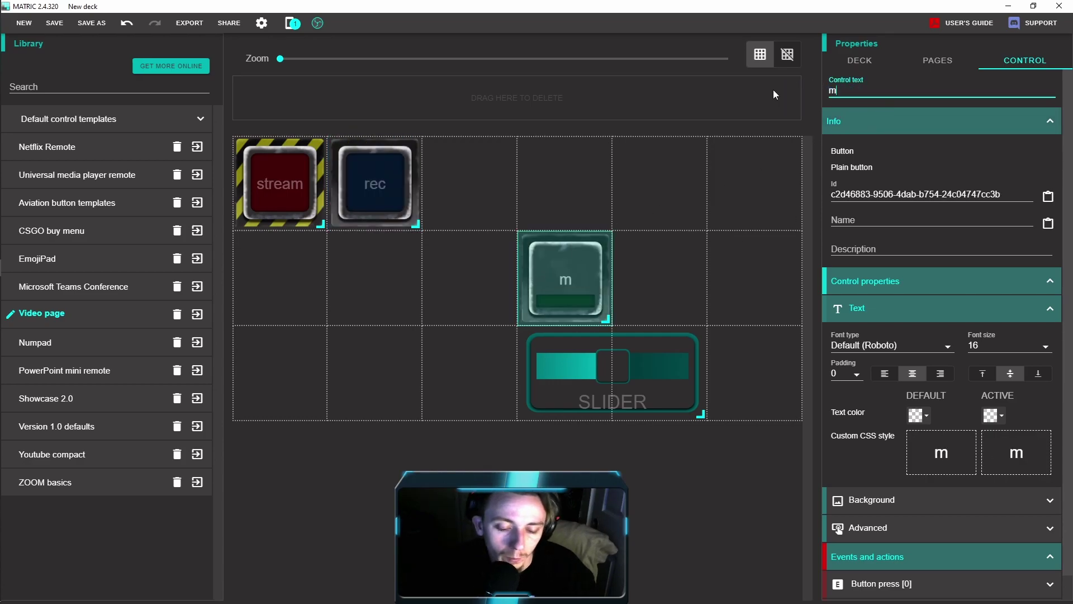
text(ute)
click(659, 363)
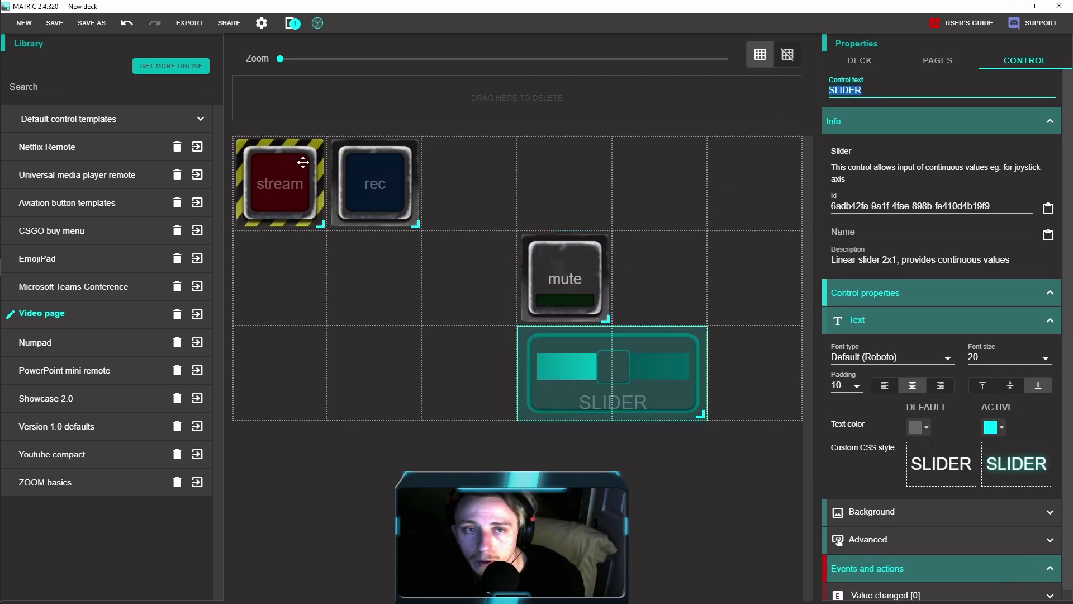
click(271, 170)
Add an OBS Studio command action to the stream button's Button press event
click(916, 281)
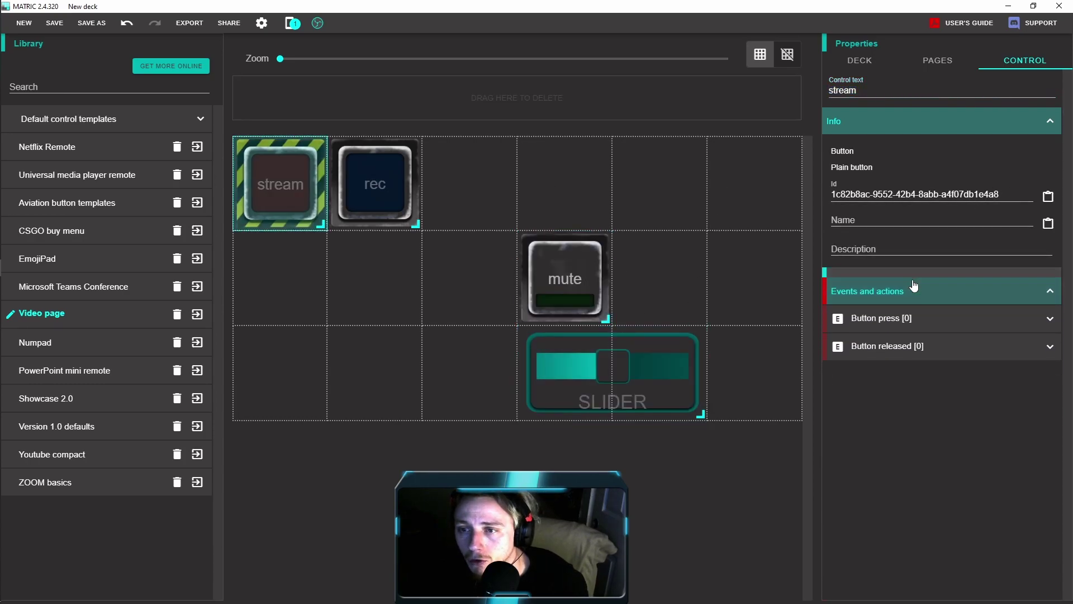
click(911, 314)
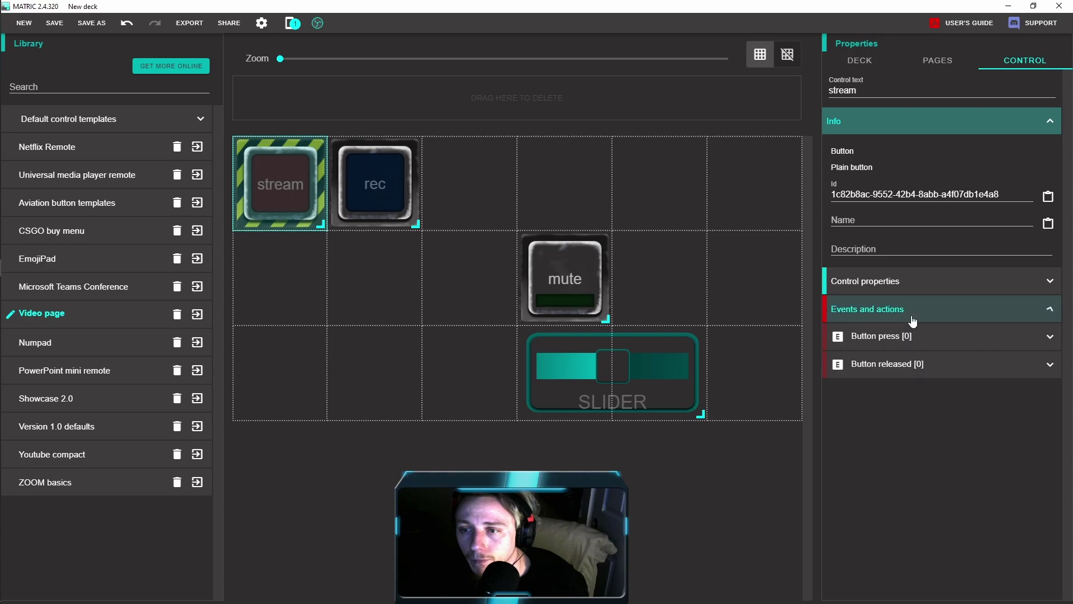
click(890, 338)
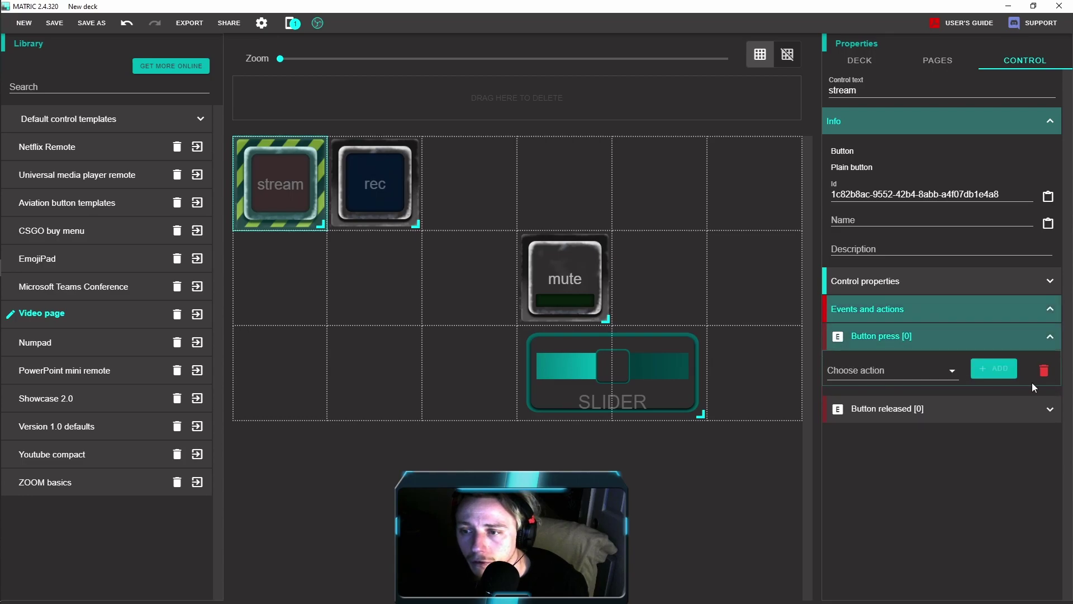
click(953, 373)
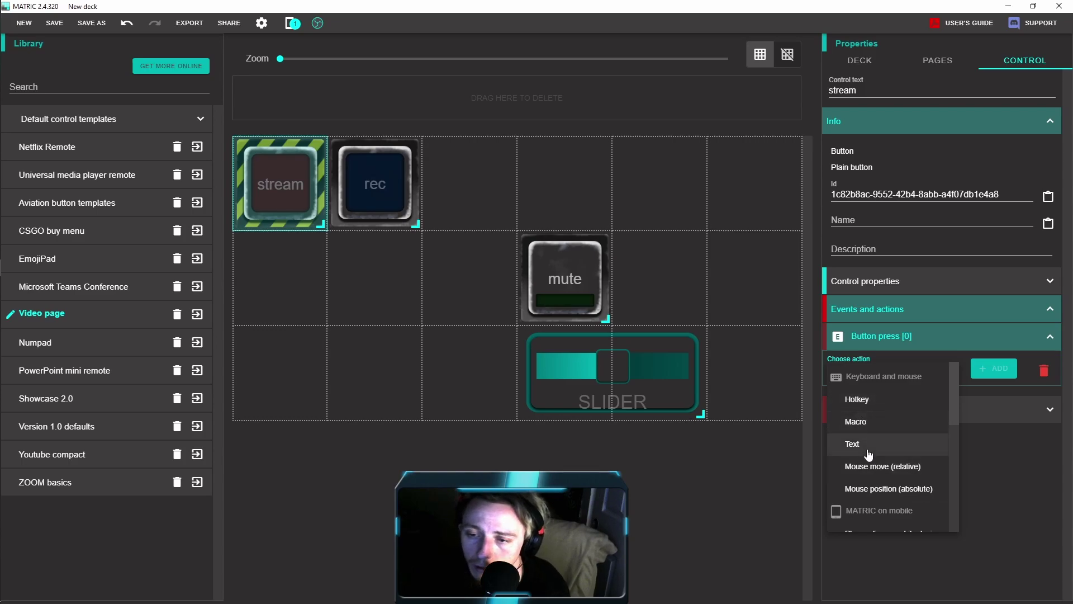
scroll(891, 481, down, 5)
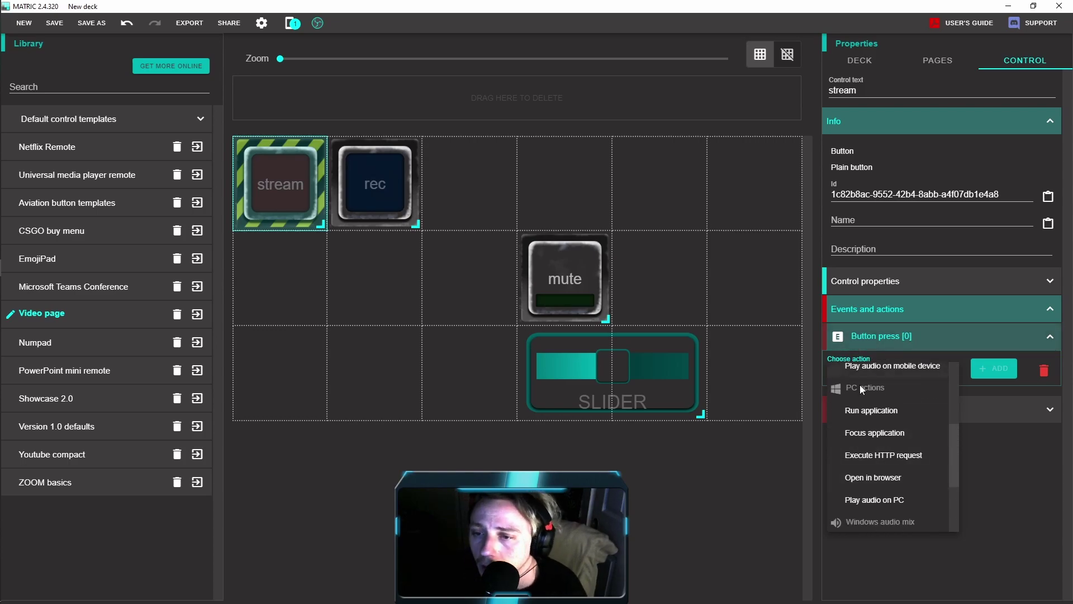
scroll(888, 425, down, 3)
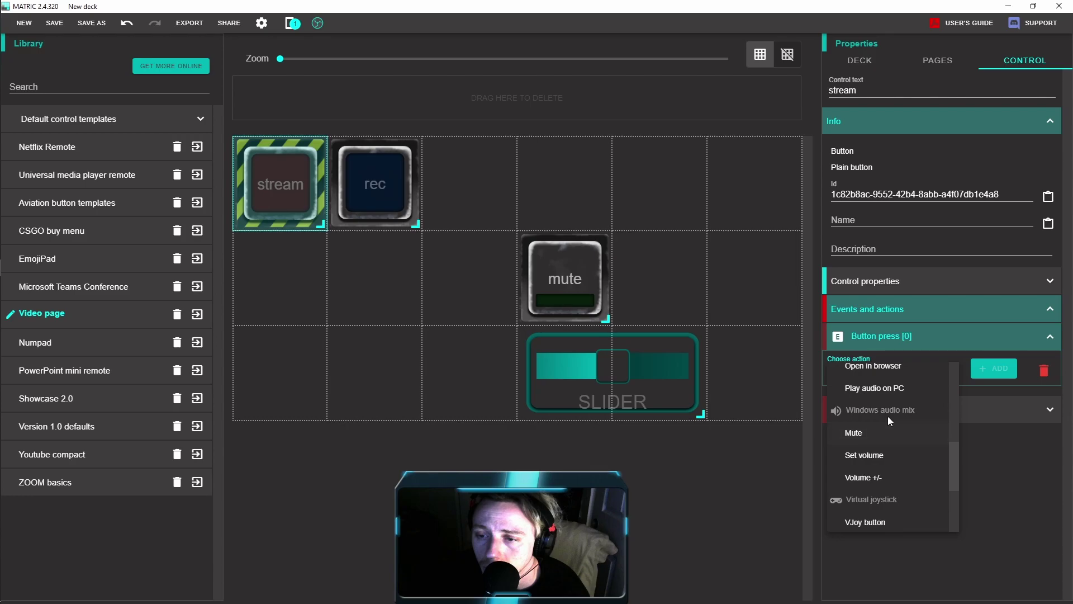
scroll(888, 425, down, 2)
scroll(886, 437, down, 3)
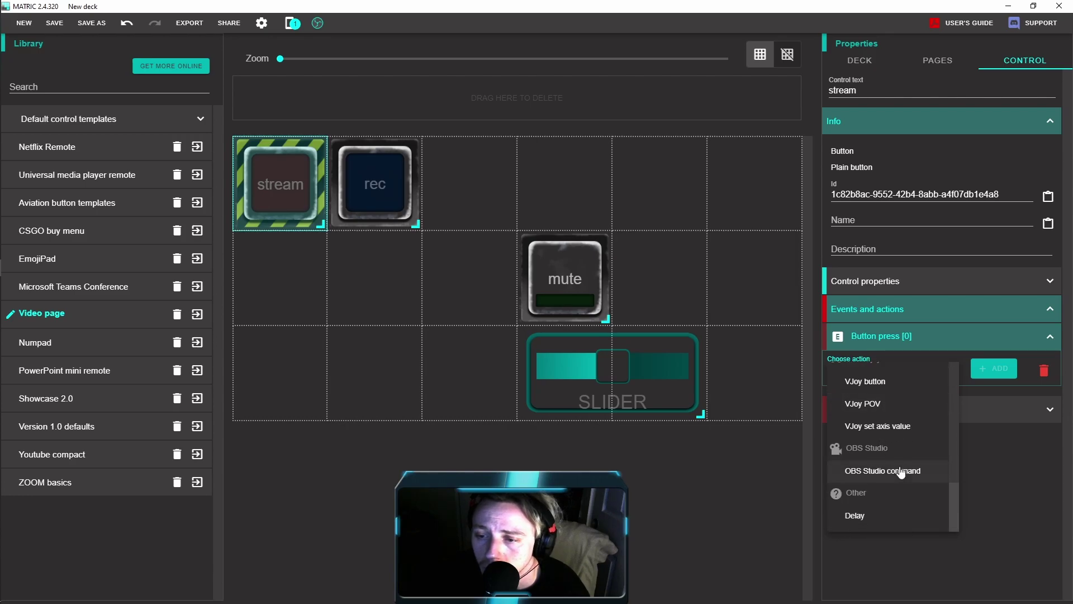
click(900, 471)
click(994, 368)
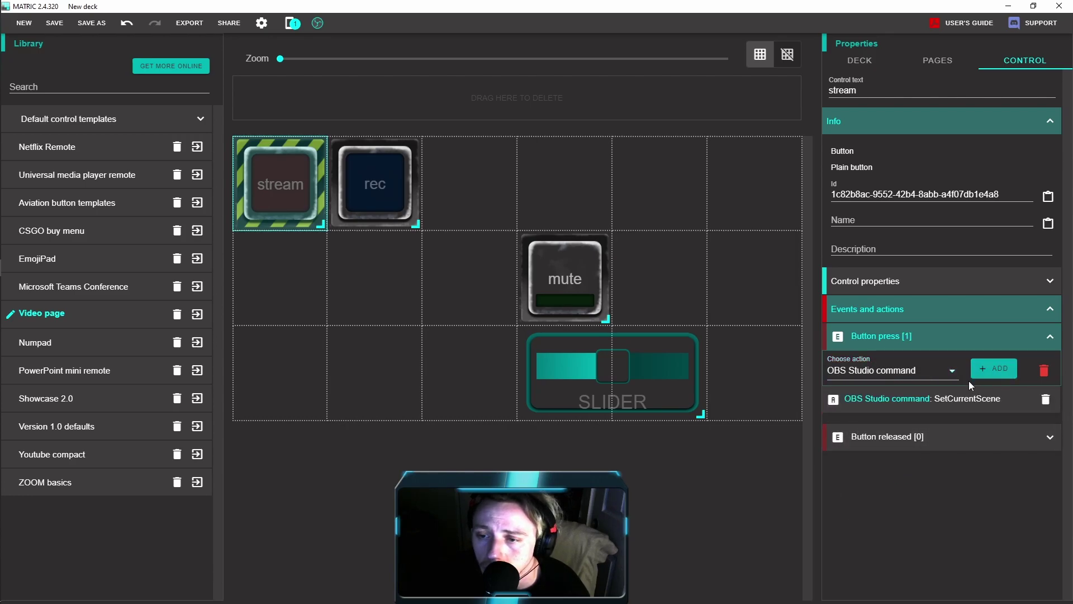
Set that action's OBS command to Streaming toggle
click(950, 403)
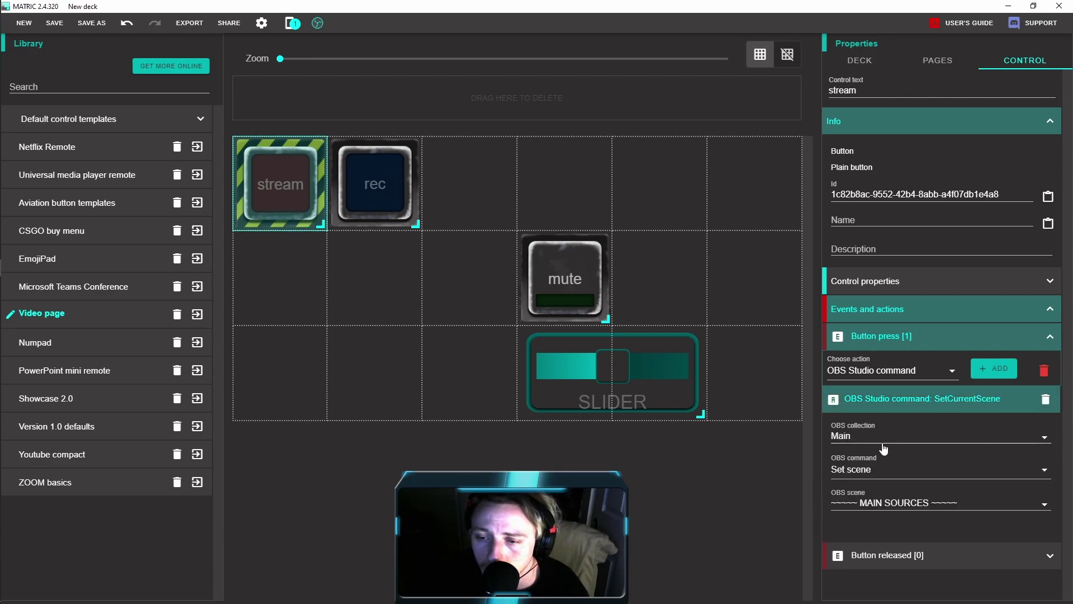
click(889, 471)
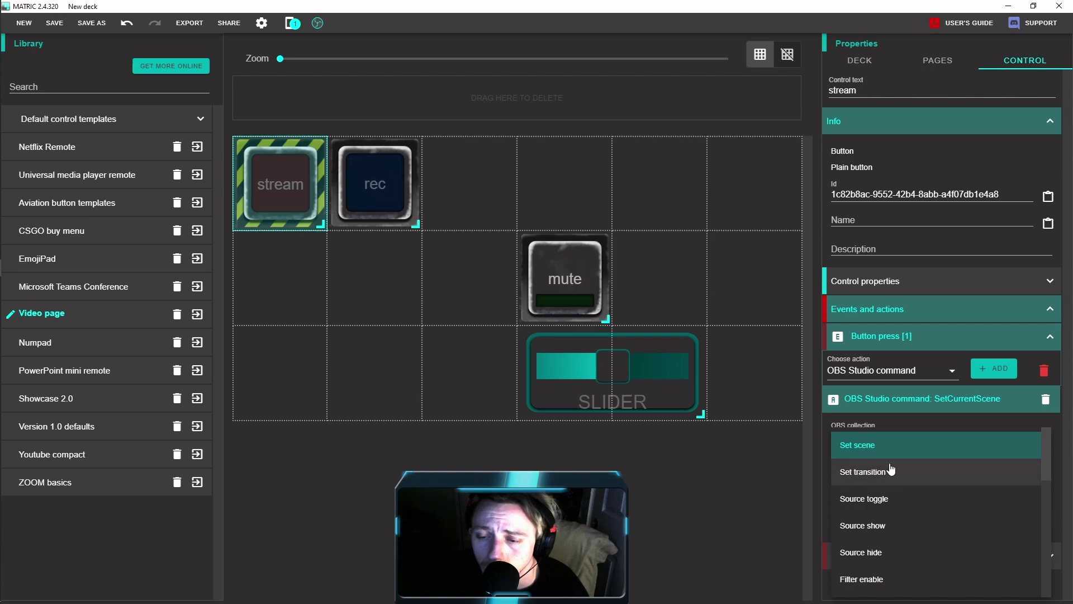
scroll(879, 529, down, 1)
scroll(878, 531, down, 2)
scroll(875, 536, down, 1)
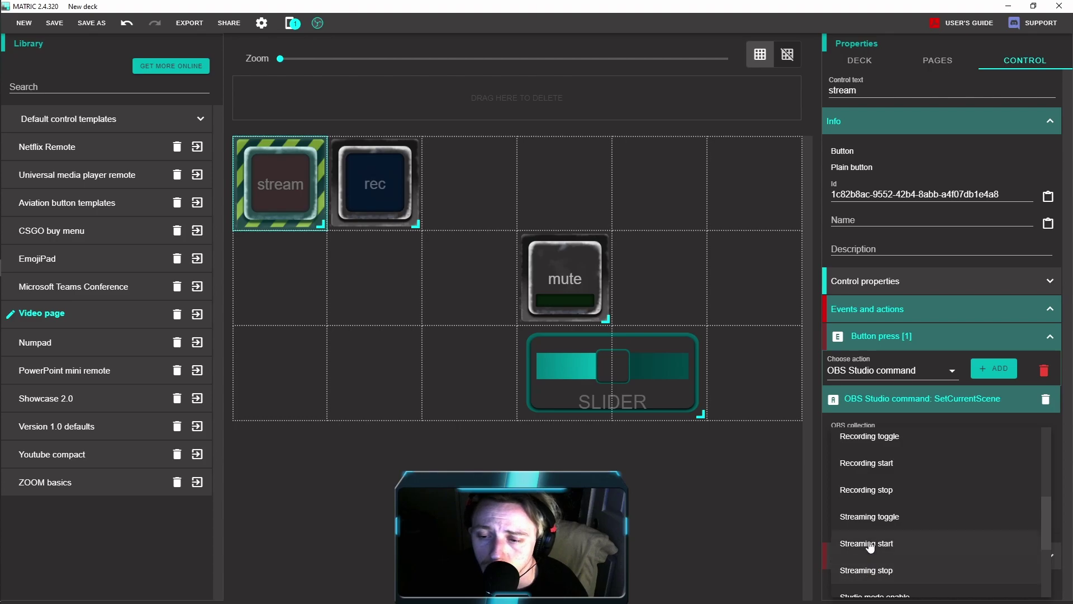
click(874, 520)
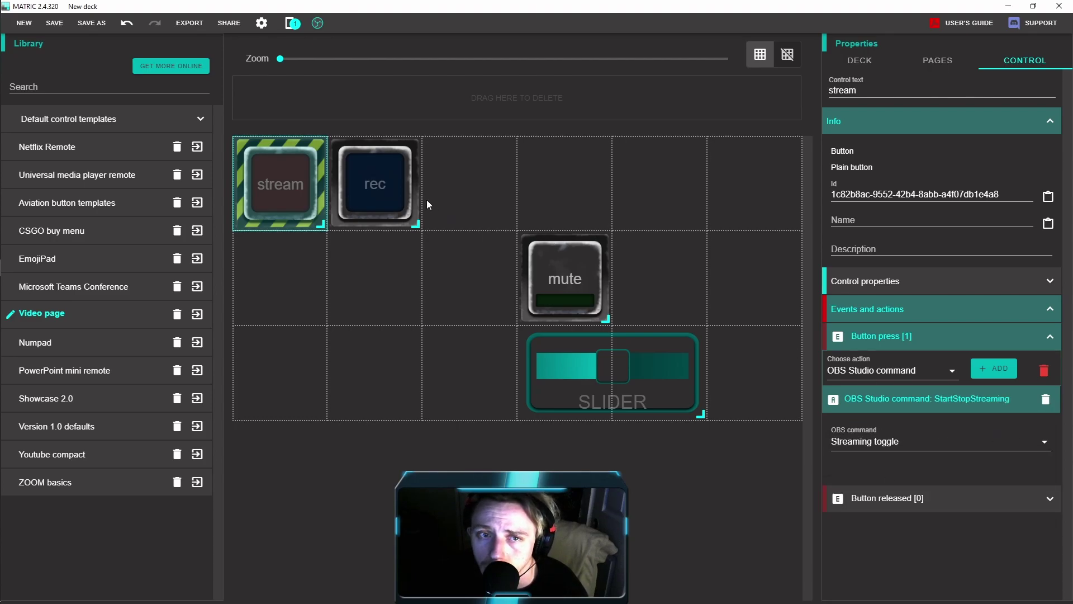
Add an OBS Studio command action to the rec button's Button press event
click(392, 185)
click(928, 342)
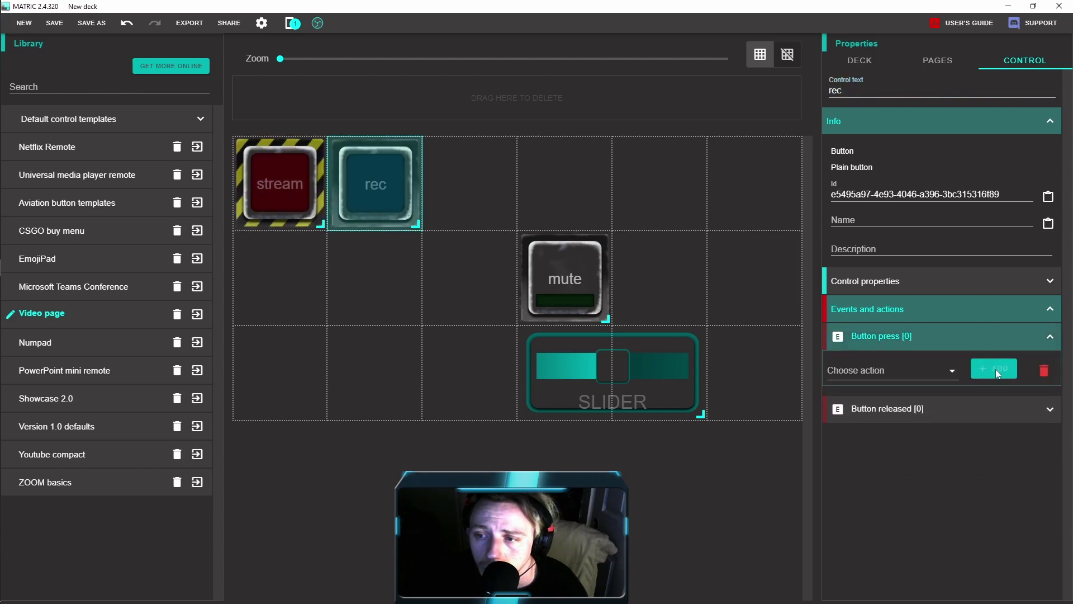
click(926, 369)
scroll(875, 477, down, 3)
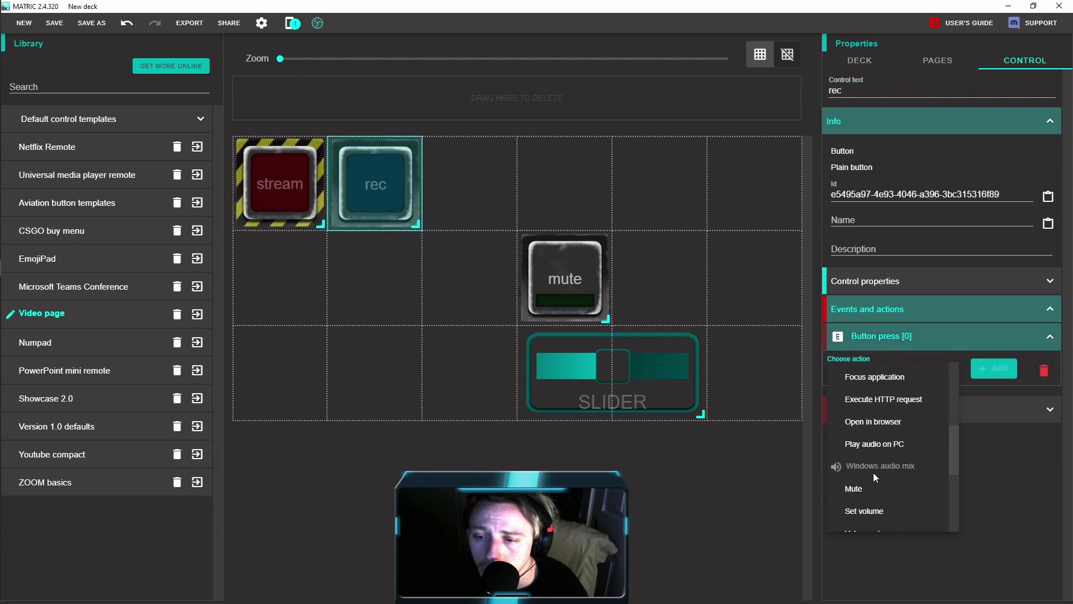
scroll(873, 471, down, 2)
scroll(873, 472, down, 2)
click(873, 470)
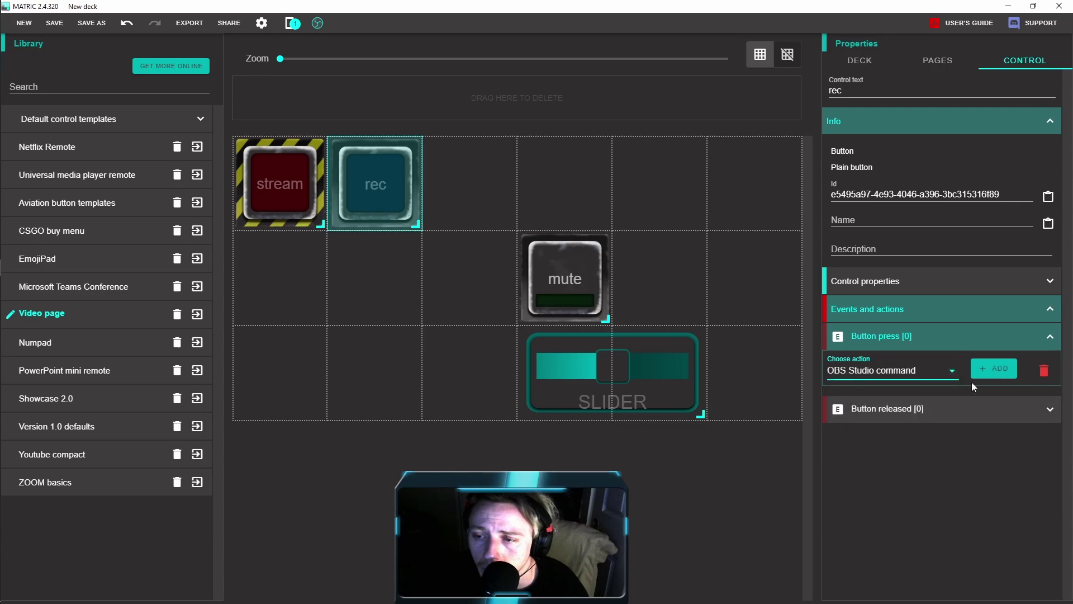
click(992, 369)
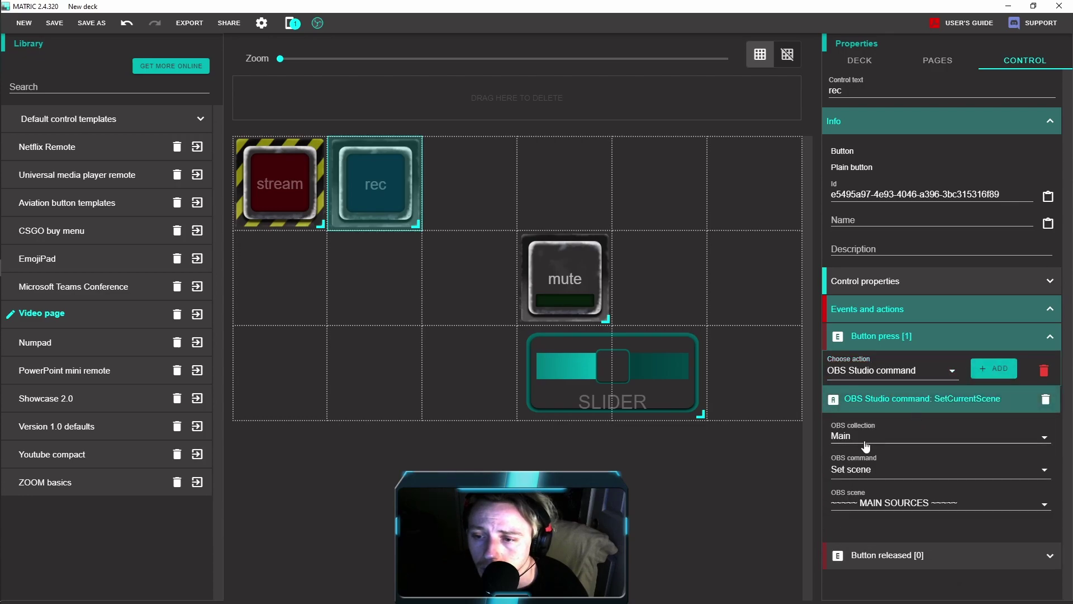
Set the rec action's OBS command to Recording toggle and save the deck
click(856, 471)
scroll(844, 475, down, 5)
scroll(861, 491, down, 2)
scroll(871, 510, up, 2)
scroll(881, 472, up, 2)
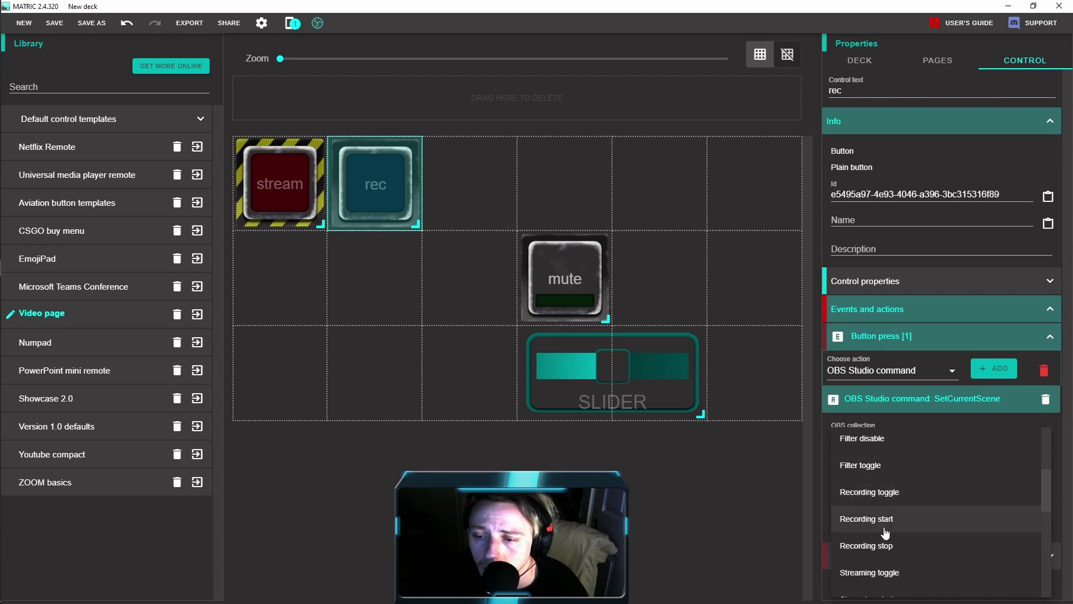
click(895, 495)
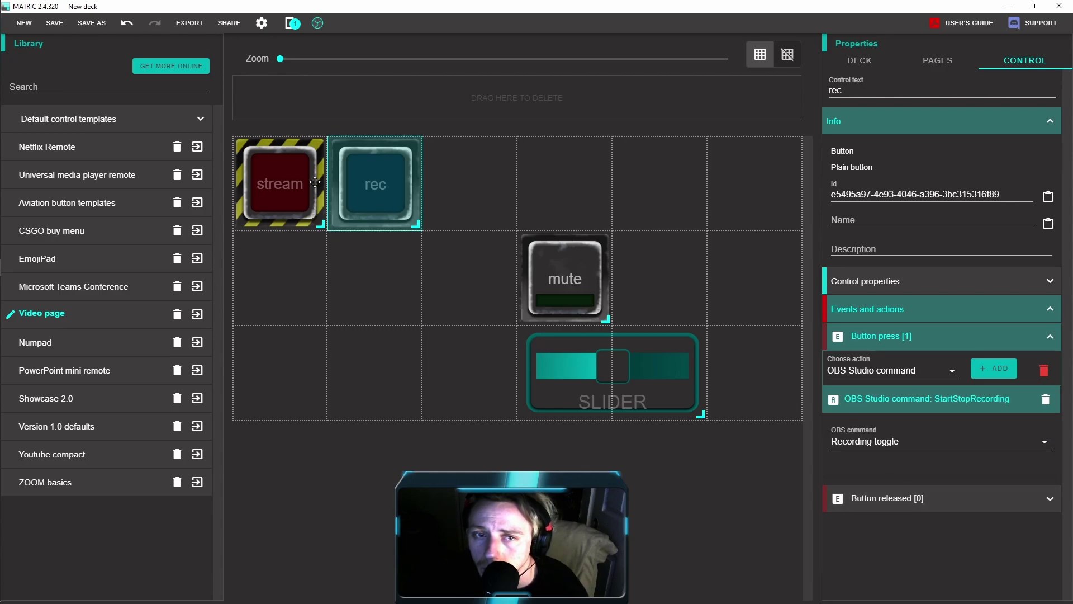
click(51, 23)
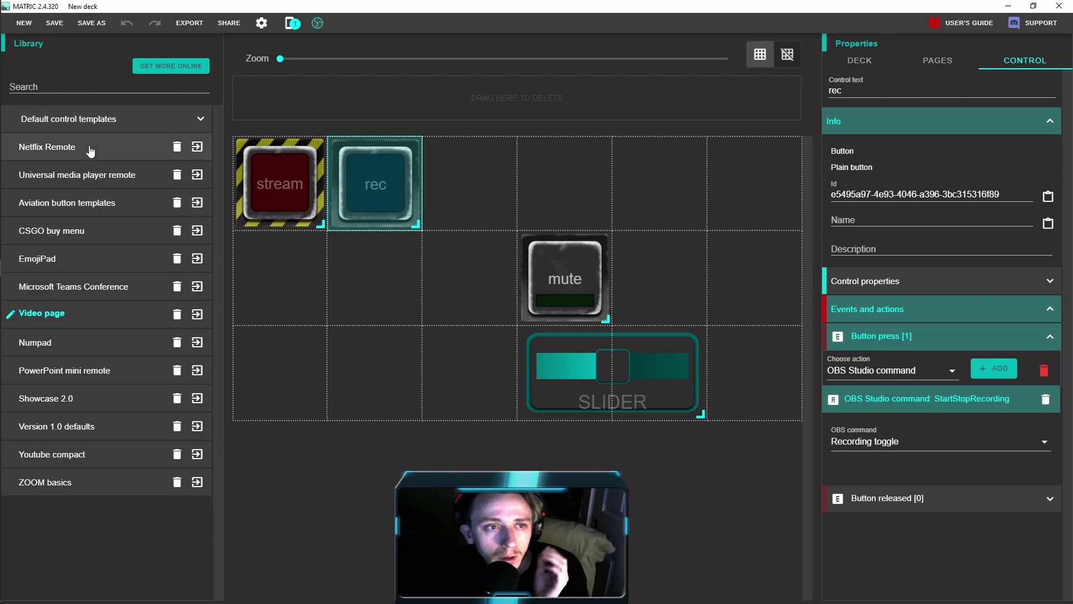
Drag an Aviation PUSH button template beside rec and label it 'cam'
click(78, 186)
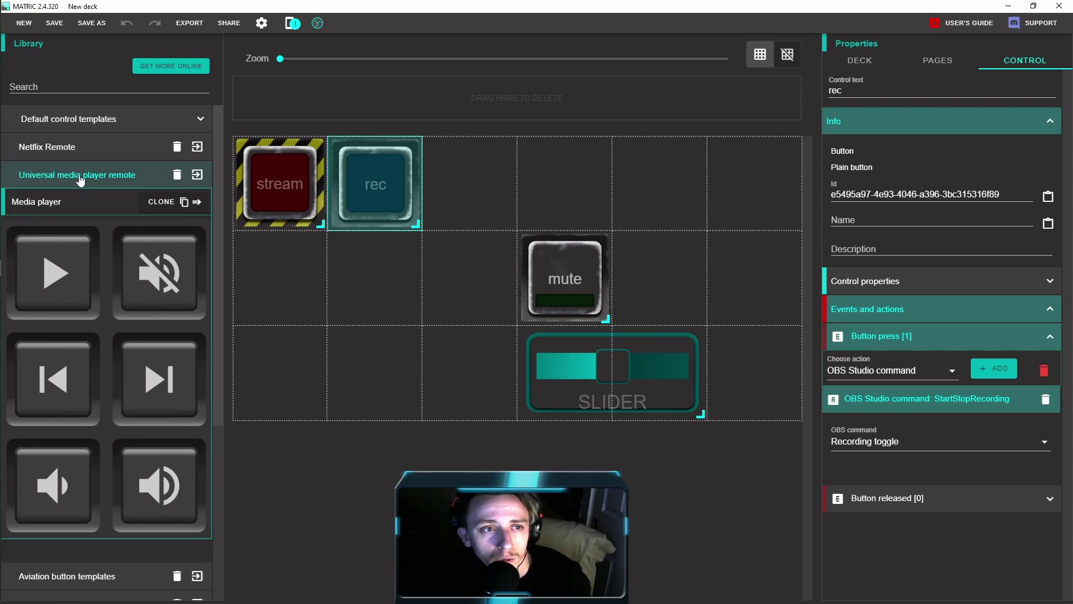
click(78, 178)
click(70, 204)
drag(73, 271, 482, 205)
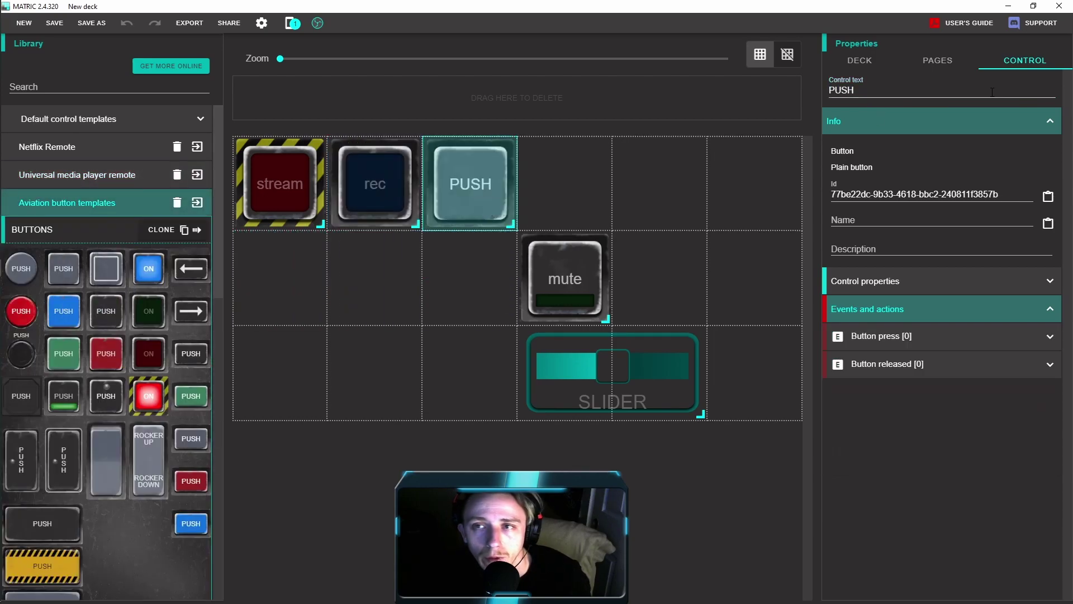
text(cam)
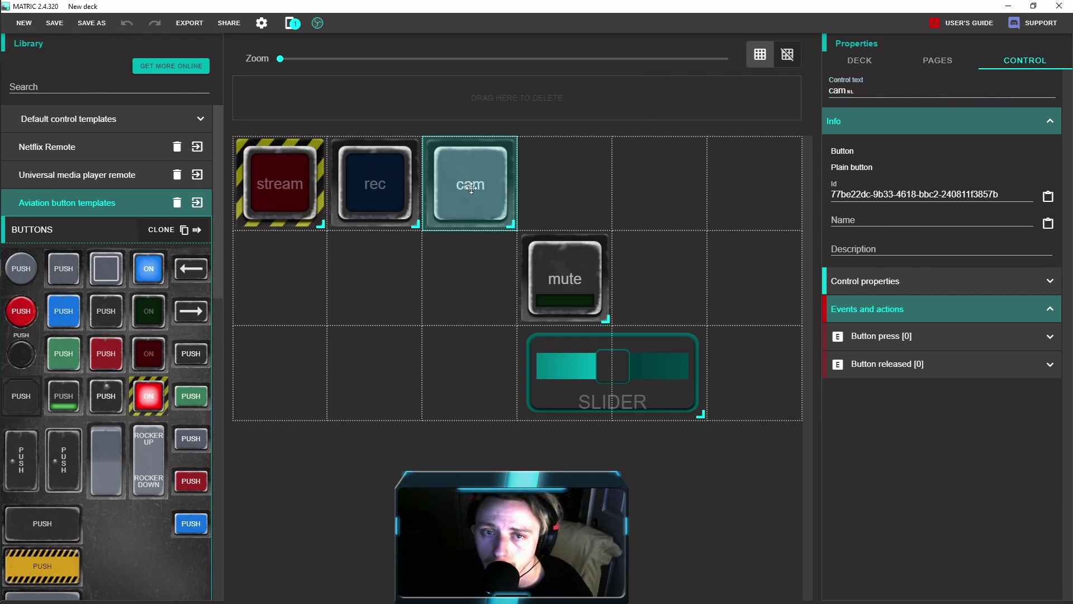
Add an OBS Studio command action to the cam button's press event
click(887, 337)
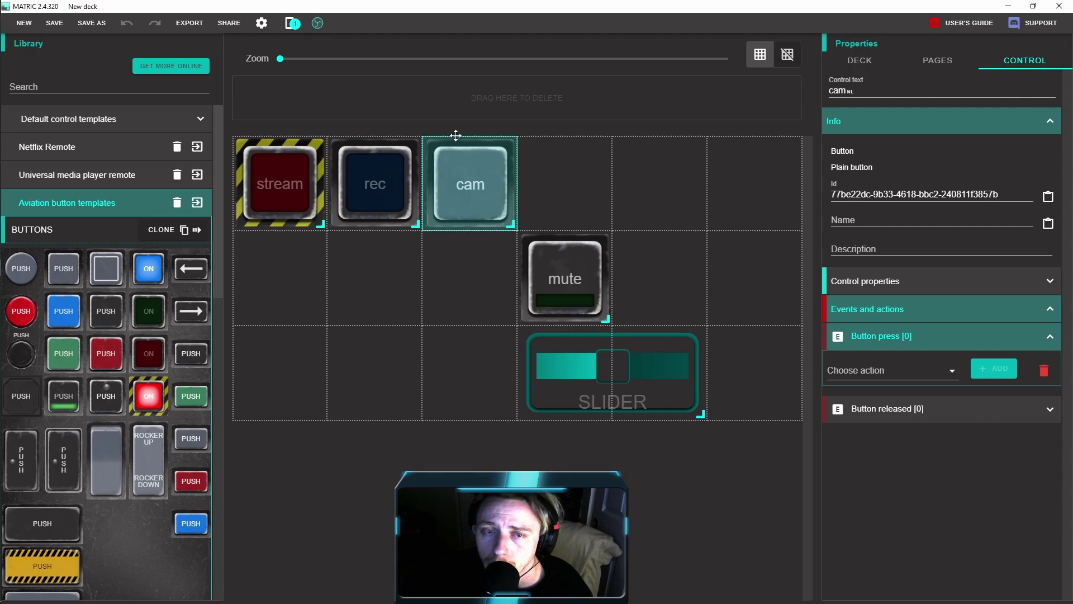
click(932, 337)
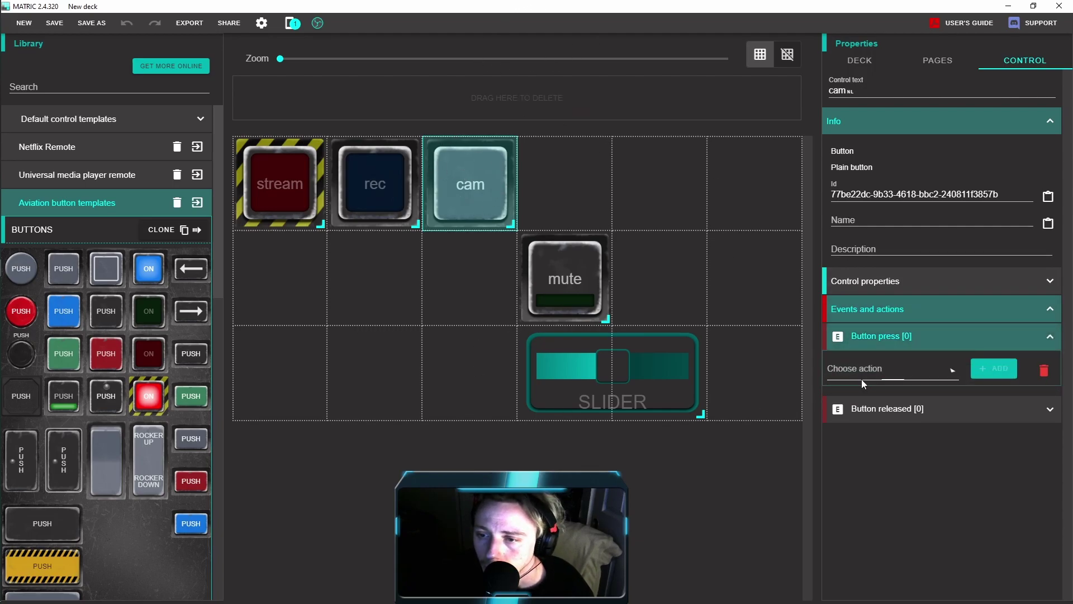
scroll(888, 447, down, 3)
scroll(890, 503, down, 3)
scroll(886, 503, down, 2)
click(889, 470)
click(994, 368)
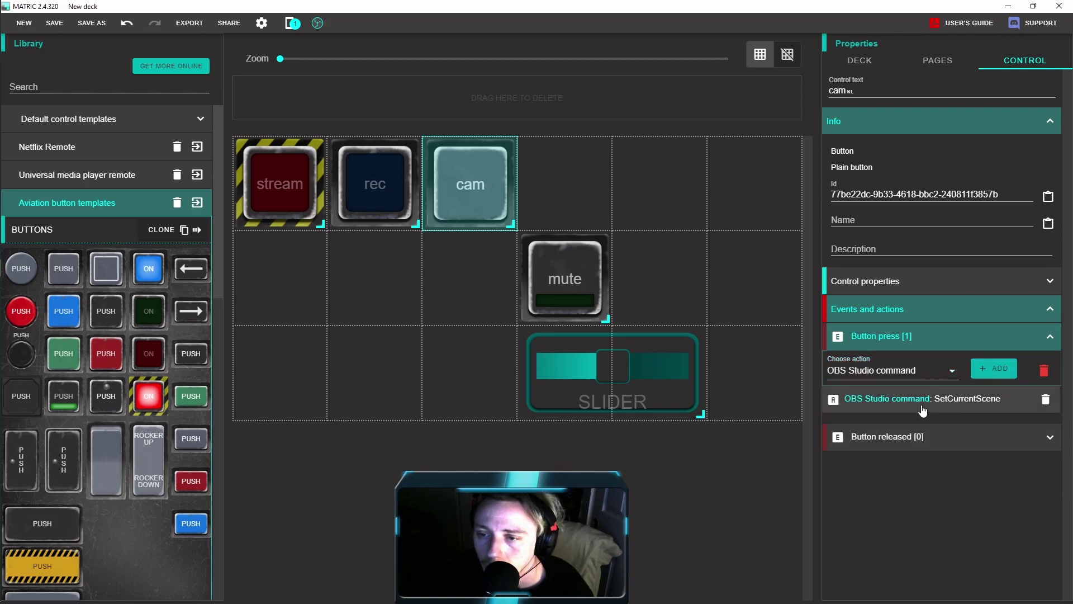
click(922, 408)
Set the action to Source toggle of DISPLAY CAPTURE WEBCAM in the ~R~ Screen Capture scene
click(855, 472)
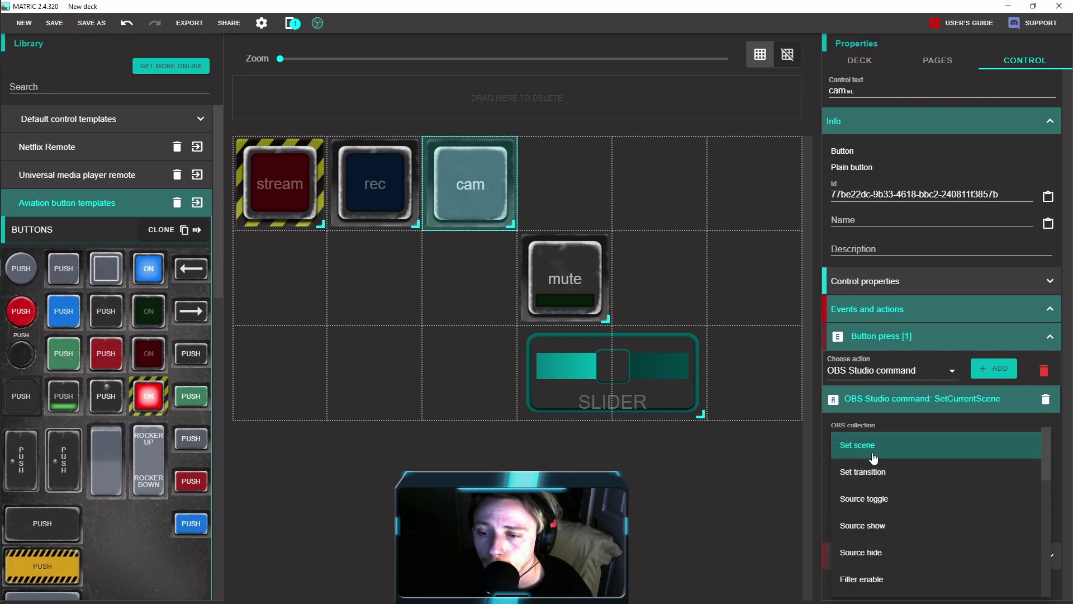
click(899, 504)
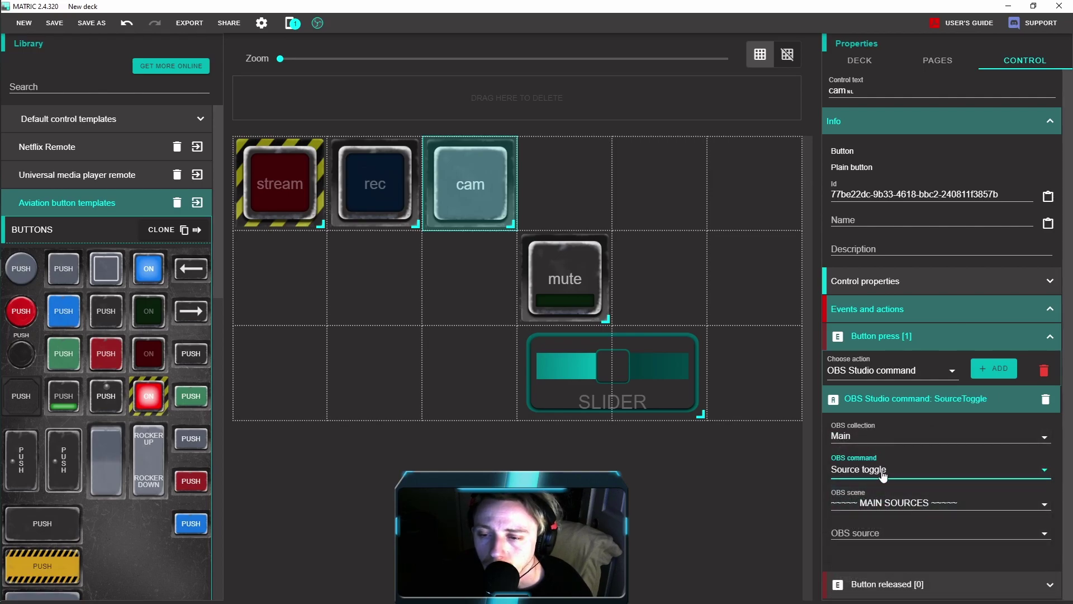
click(873, 506)
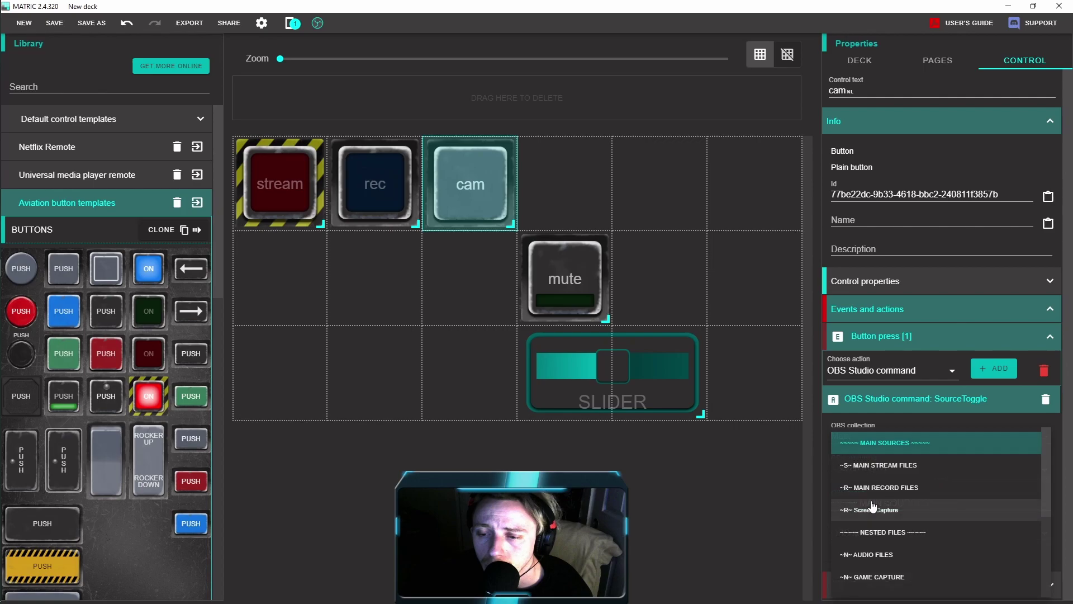
scroll(882, 507, down, 5)
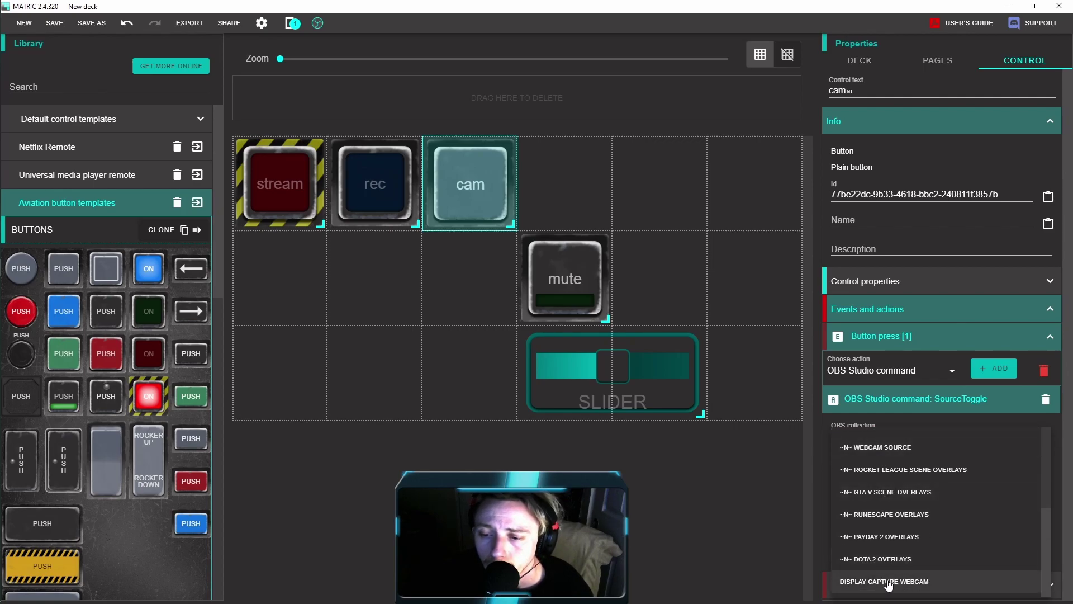
click(888, 581)
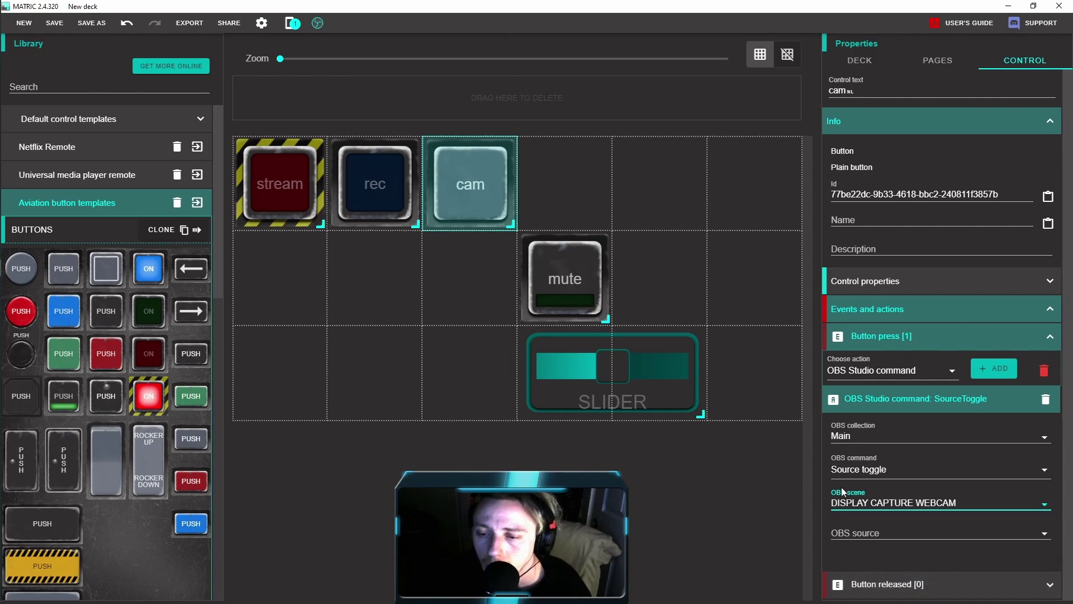
click(917, 535)
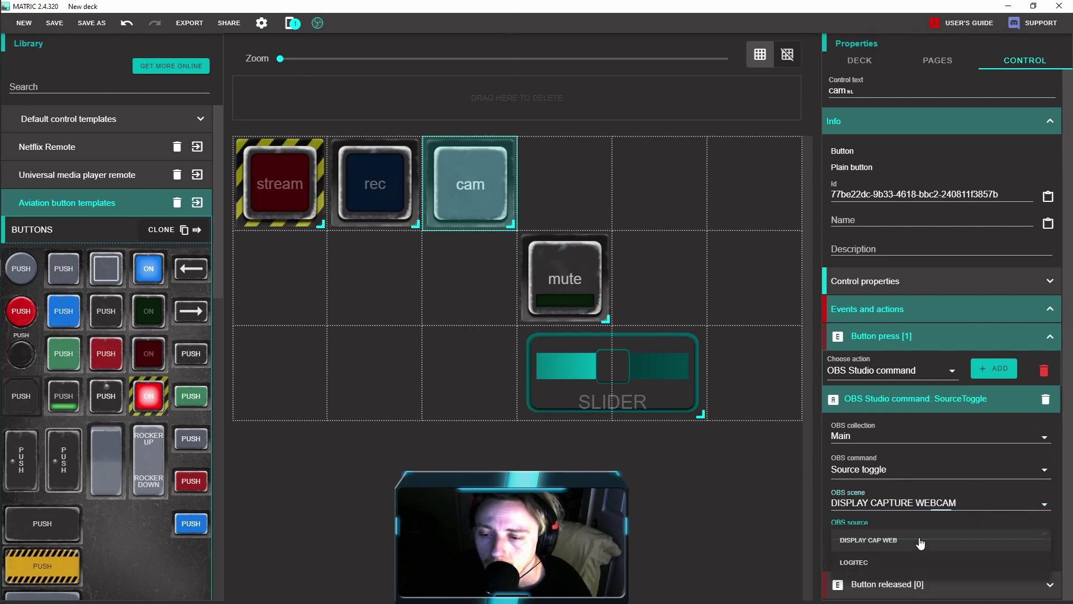
click(915, 506)
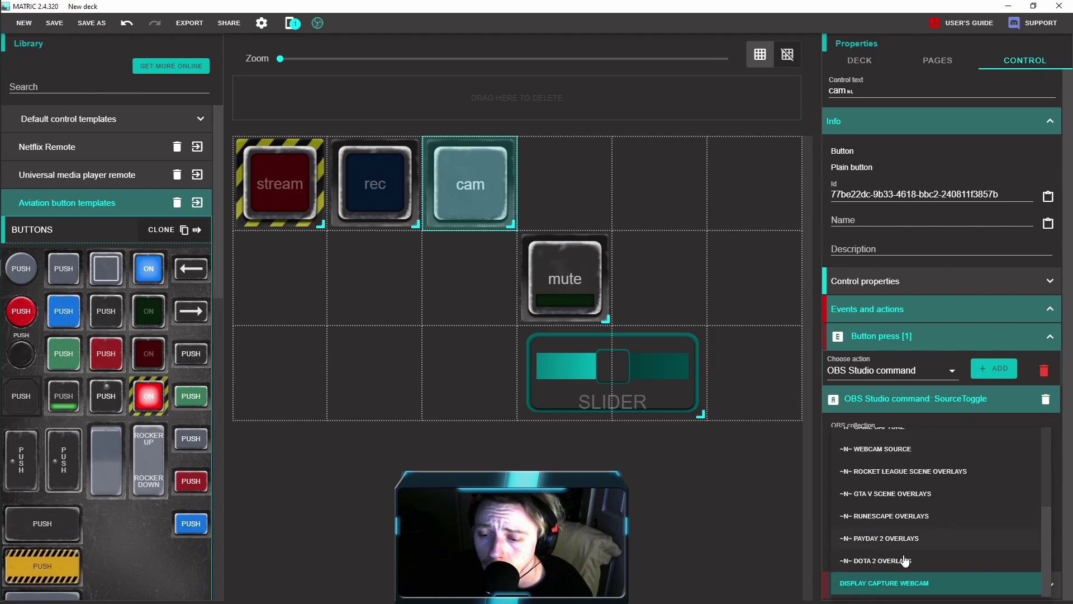
click(912, 511)
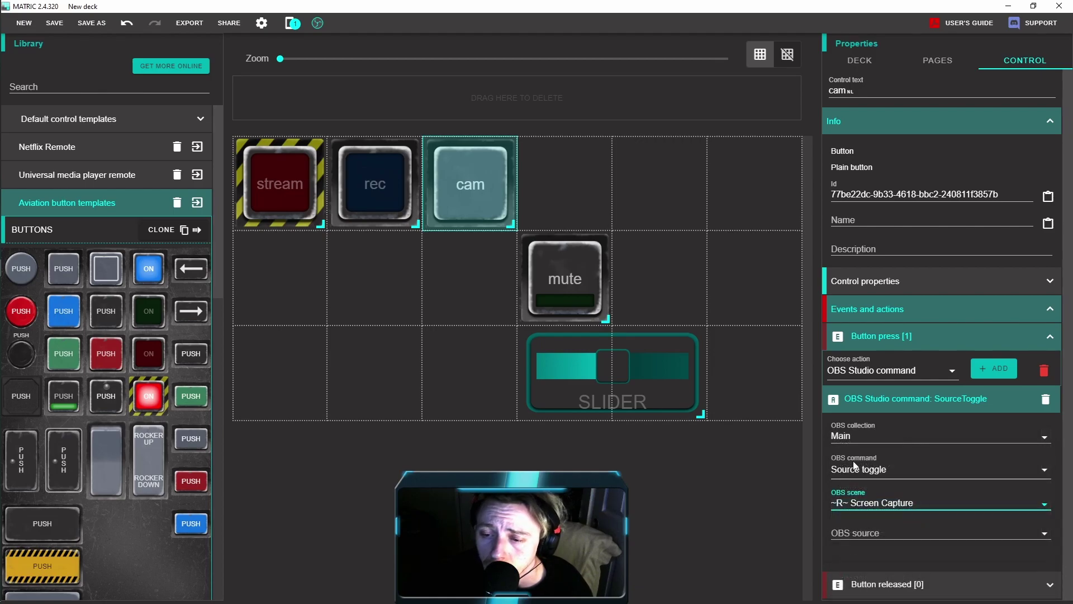
click(868, 527)
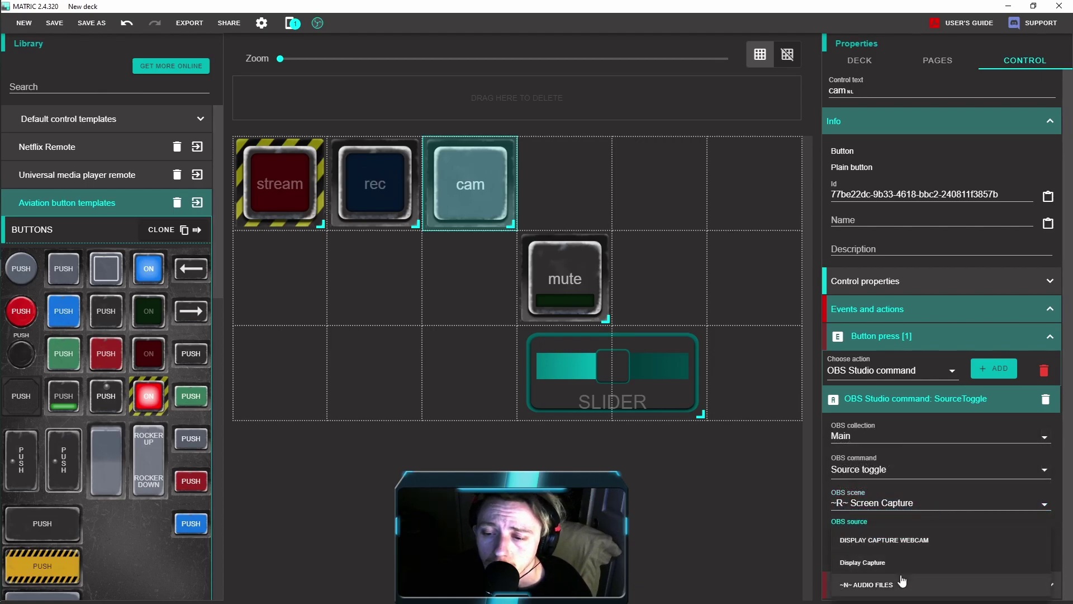
click(884, 542)
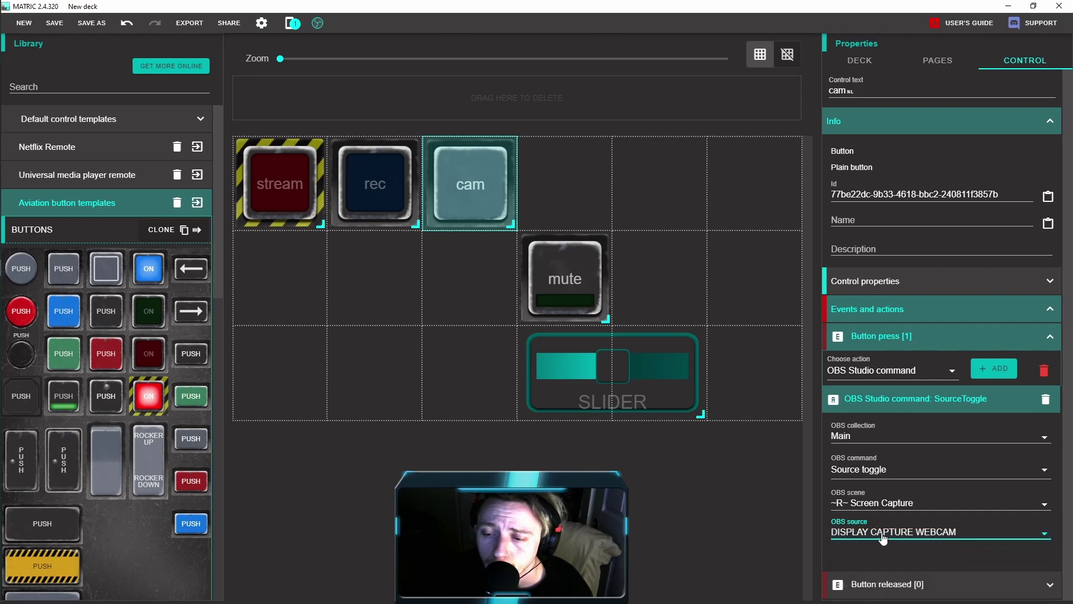
Save the deck and collapse the Aviation button templates group
click(51, 31)
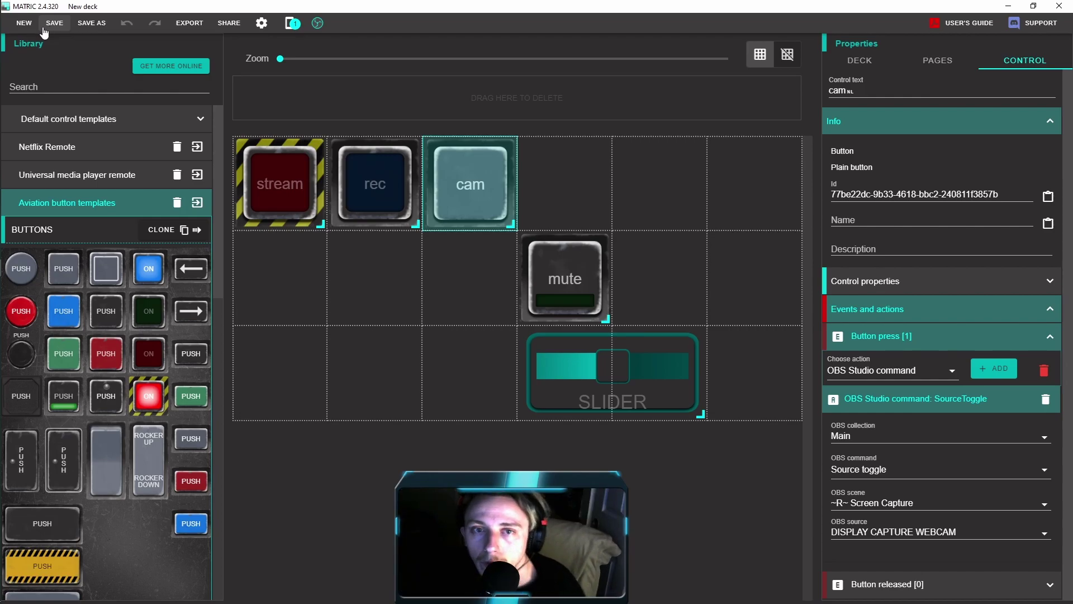
scroll(62, 151, down, 2)
scroll(64, 154, up, 2)
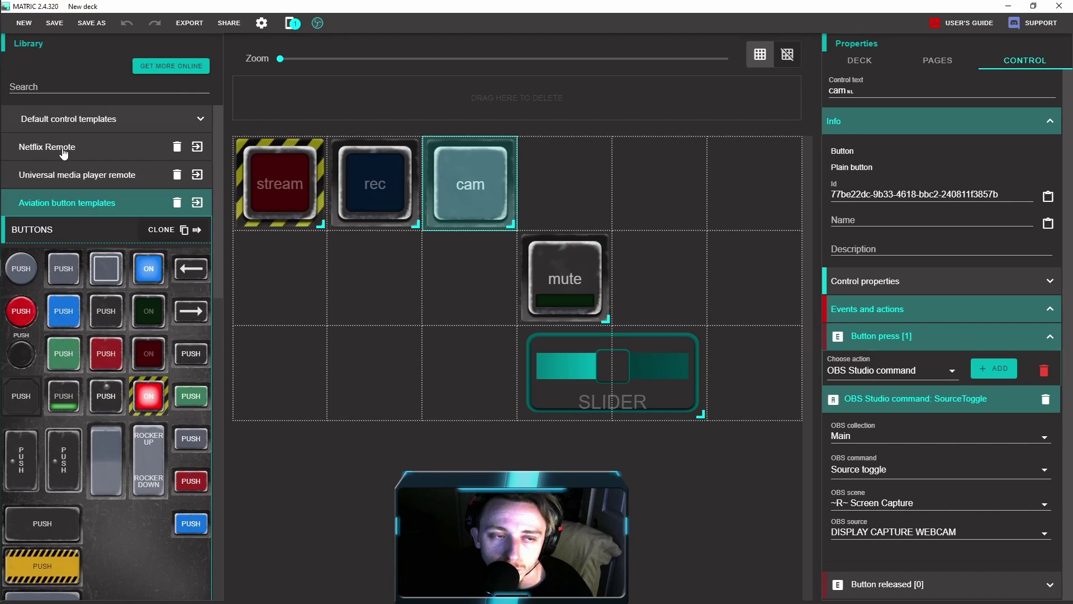
click(96, 207)
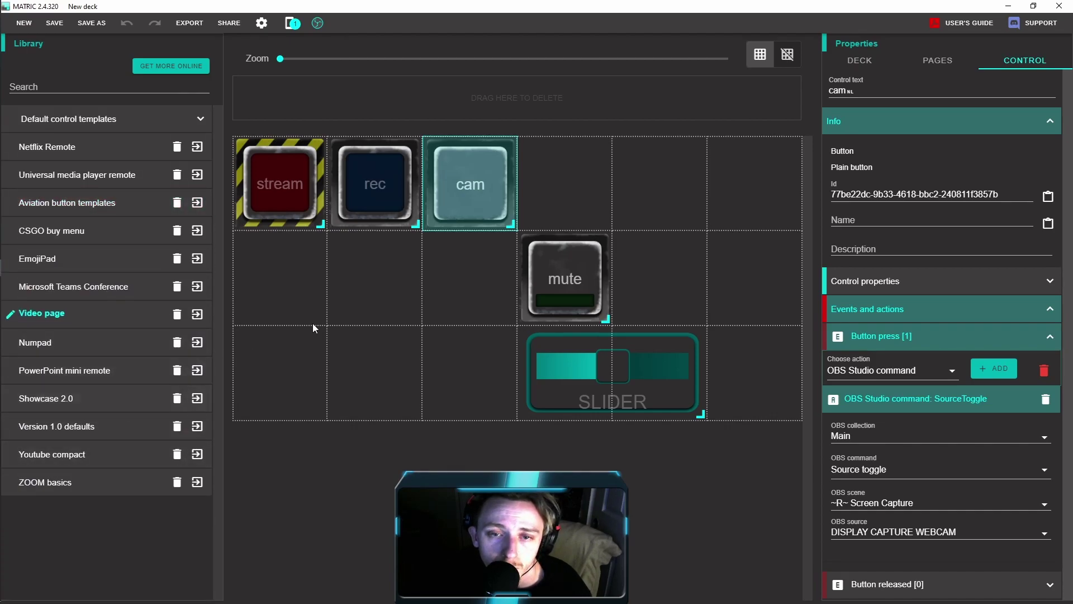
Add an OBS Studio command action to the mute button's press event
click(571, 277)
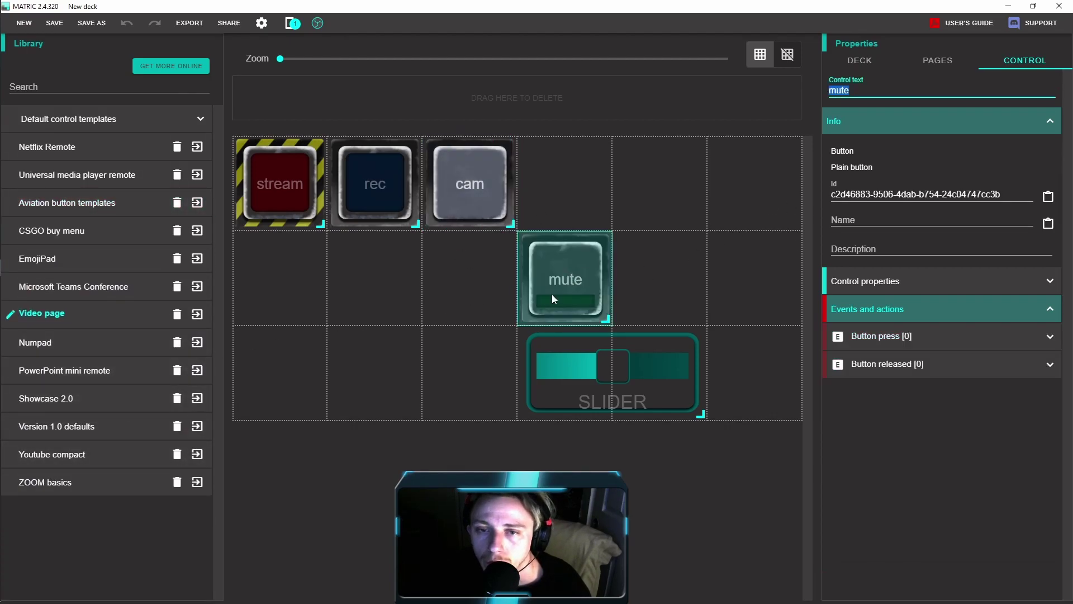
click(916, 338)
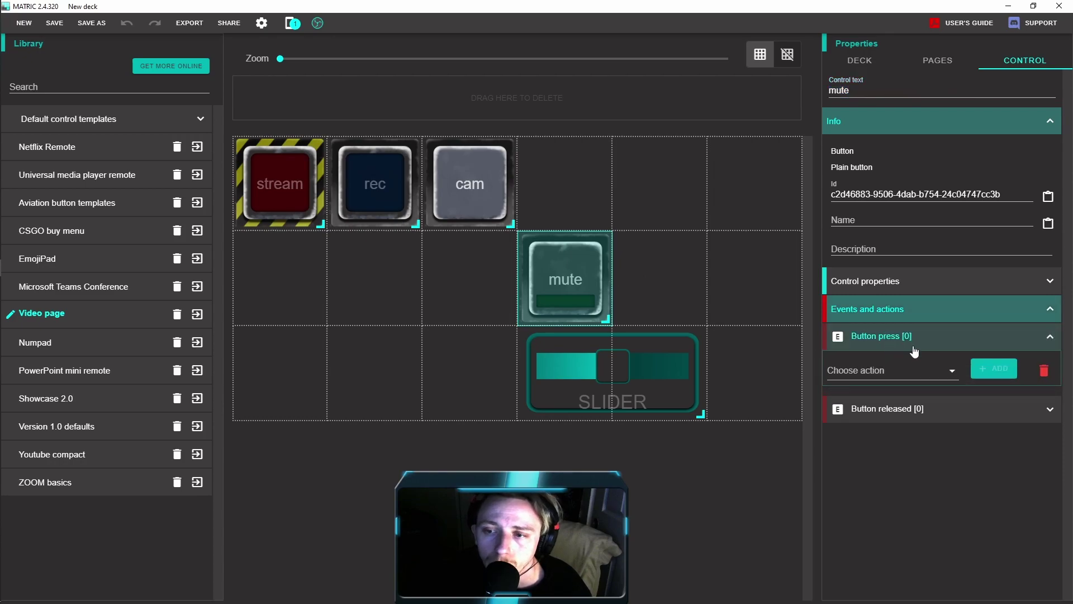
click(950, 371)
scroll(883, 448, down, 5)
scroll(860, 498, down, 5)
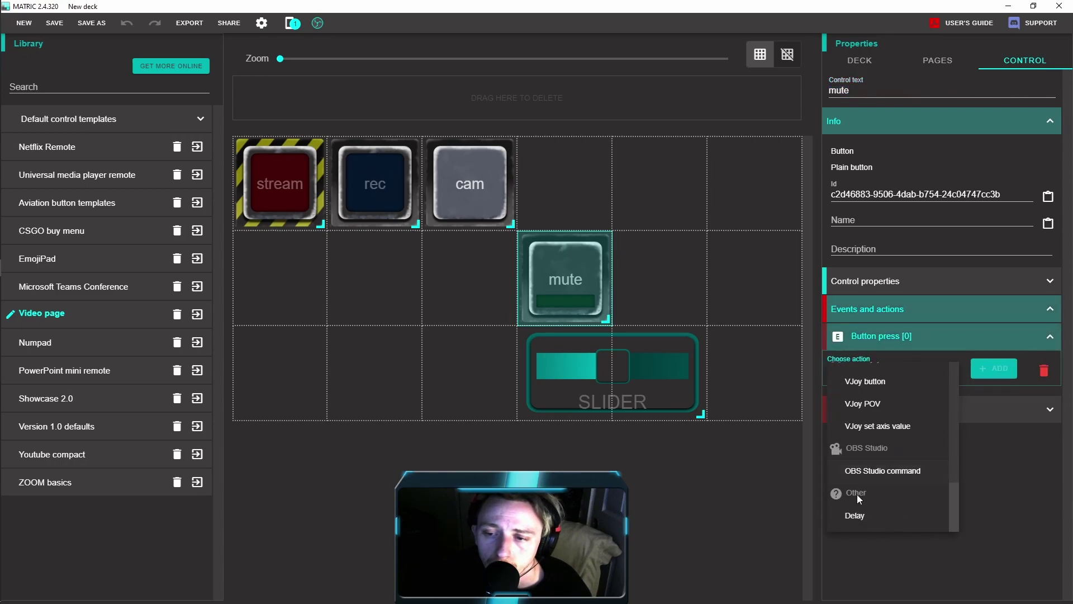
click(889, 473)
click(987, 369)
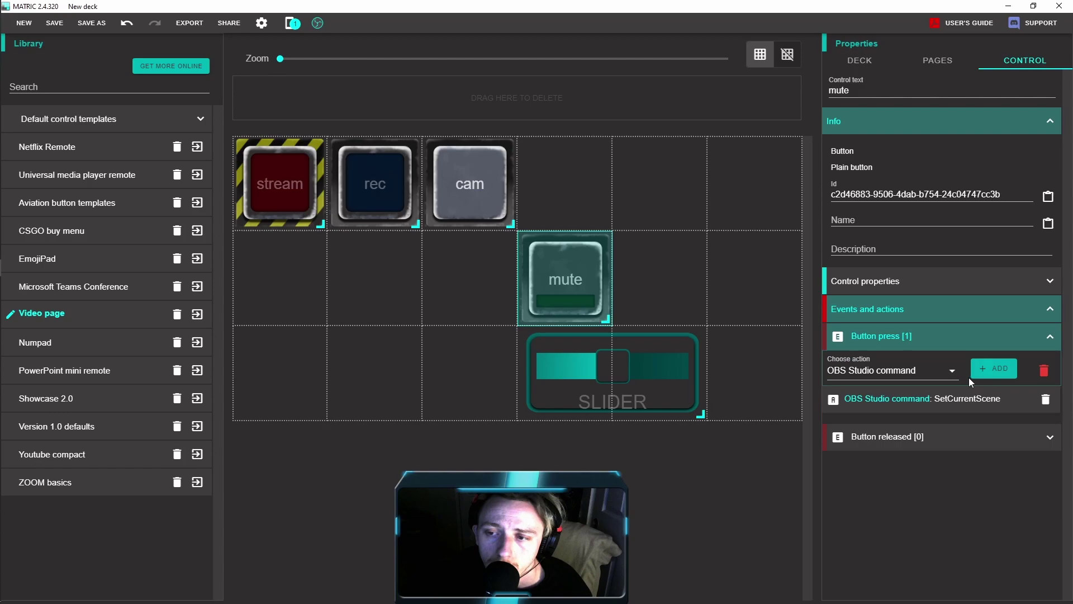
click(905, 403)
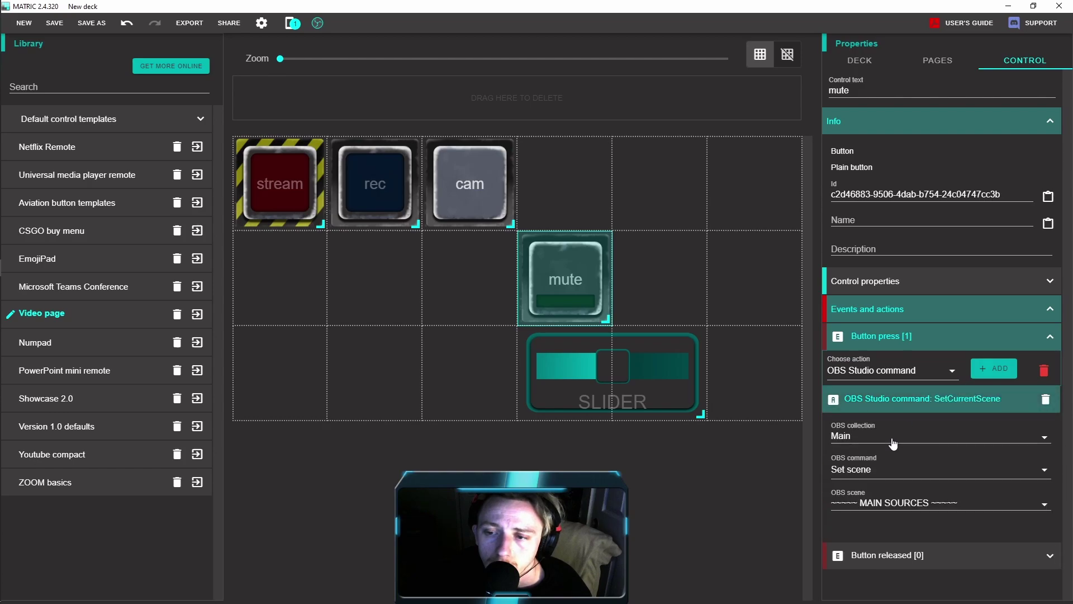
Set the command to Toggle audio input with YETI NANO as the audio source
click(875, 470)
scroll(874, 480, down, 5)
scroll(872, 506, down, 5)
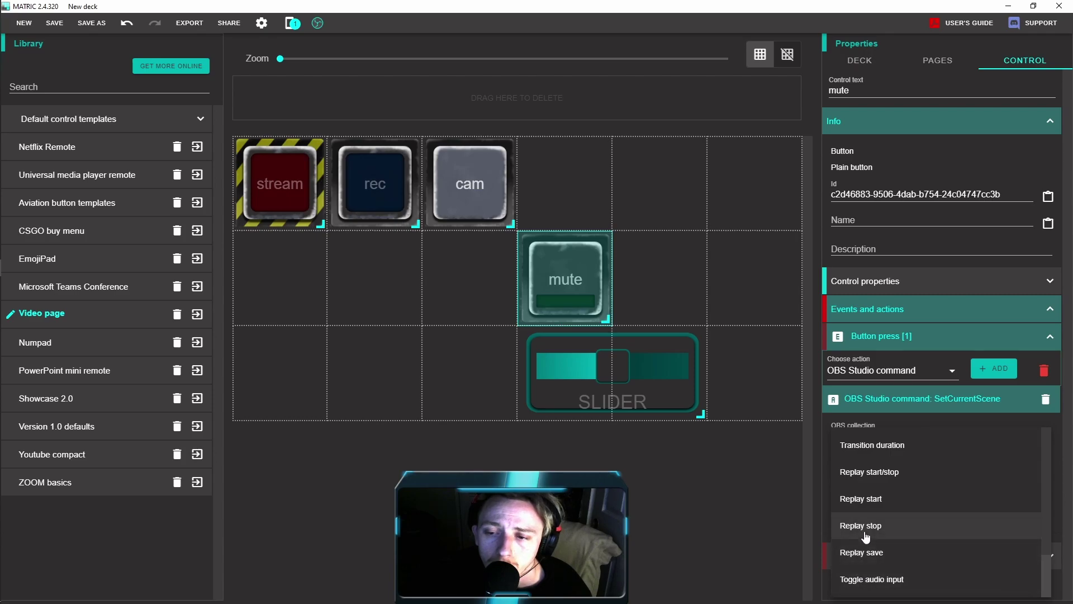
scroll(863, 528, up, 2)
scroll(865, 531, up, 2)
scroll(866, 536, up, 2)
scroll(868, 536, up, 2)
scroll(875, 543, down, 5)
scroll(881, 549, down, 1)
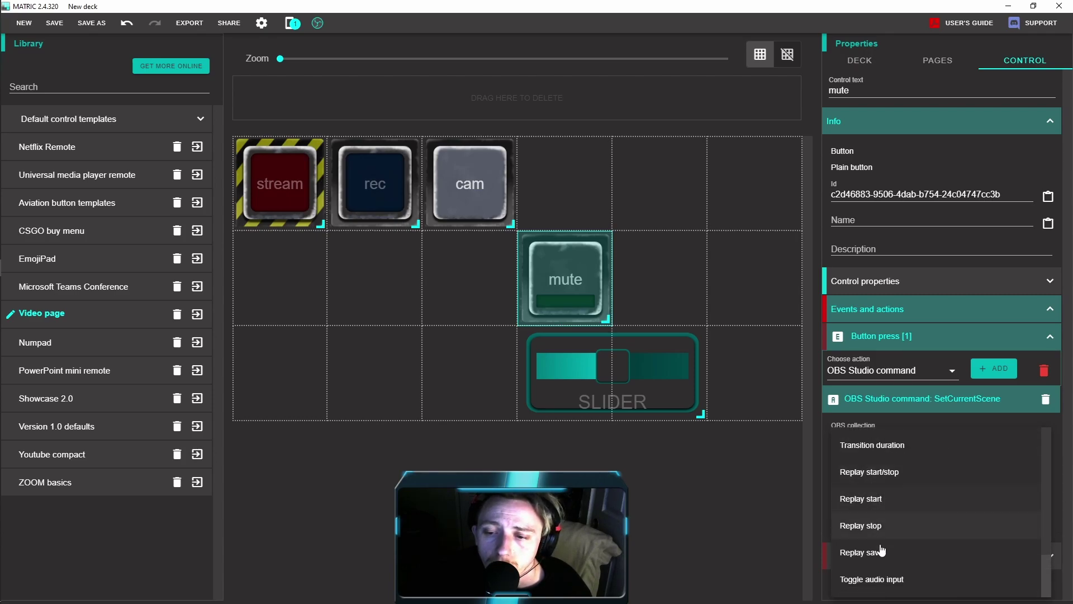
click(882, 578)
click(878, 479)
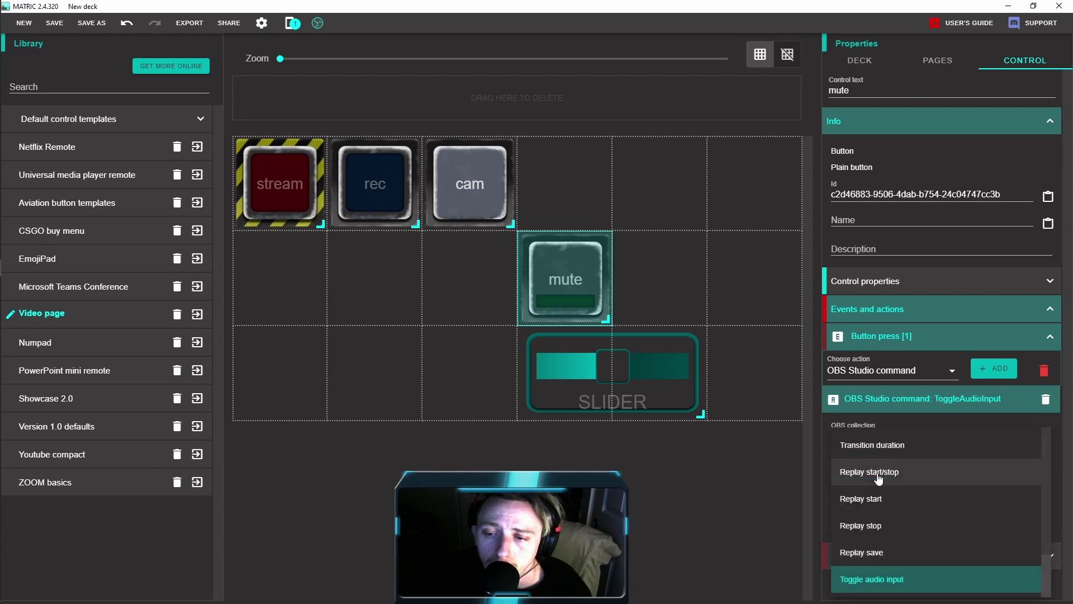
click(850, 579)
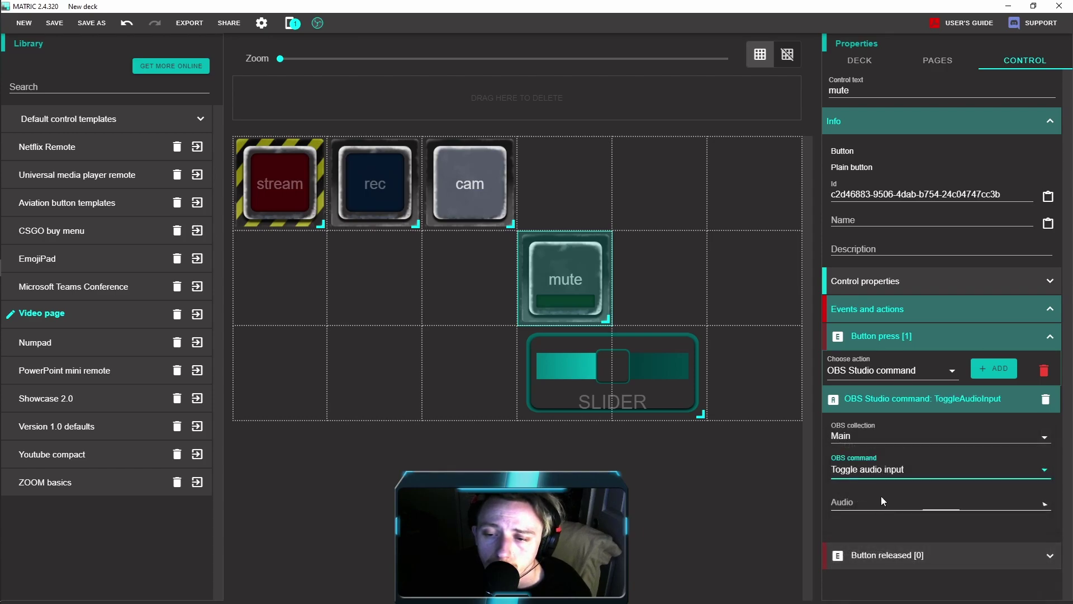
click(881, 500)
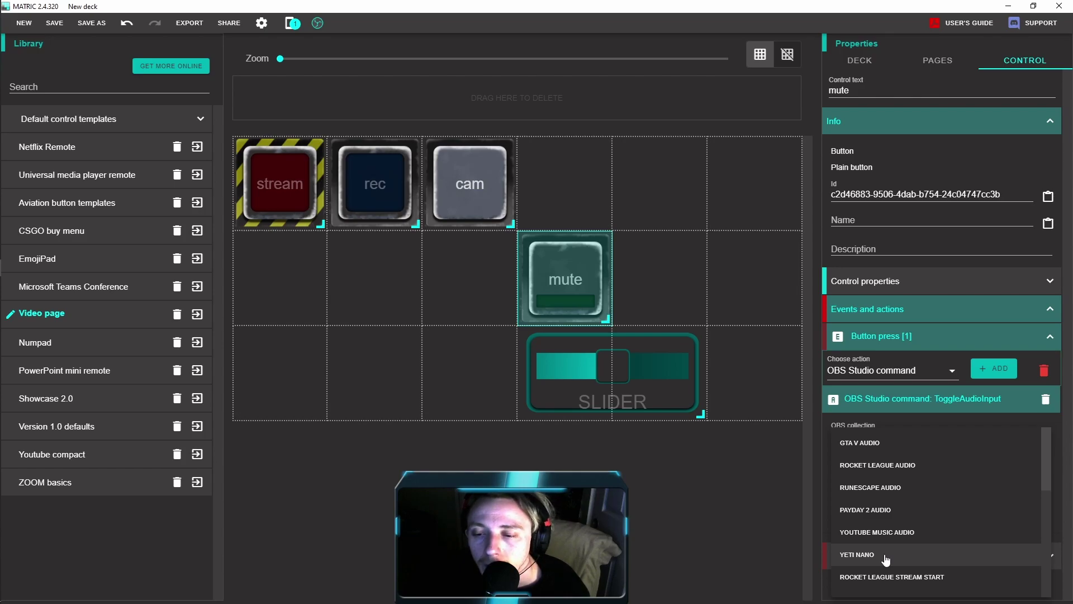
click(885, 559)
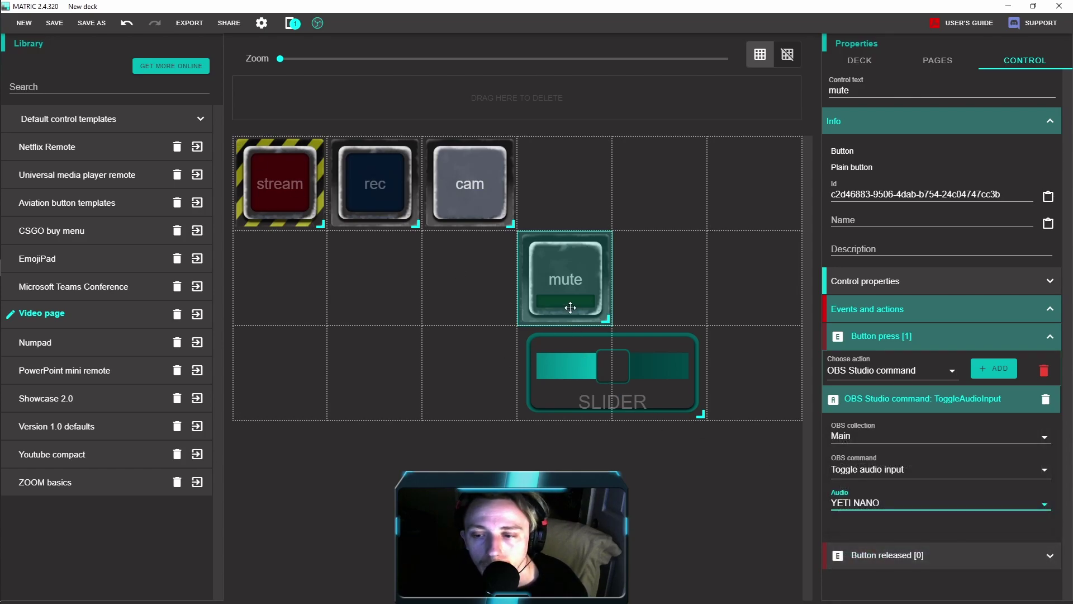
Add an OBS Studio volume action to the slider's Value changed event, targeting YETI NANO
click(594, 391)
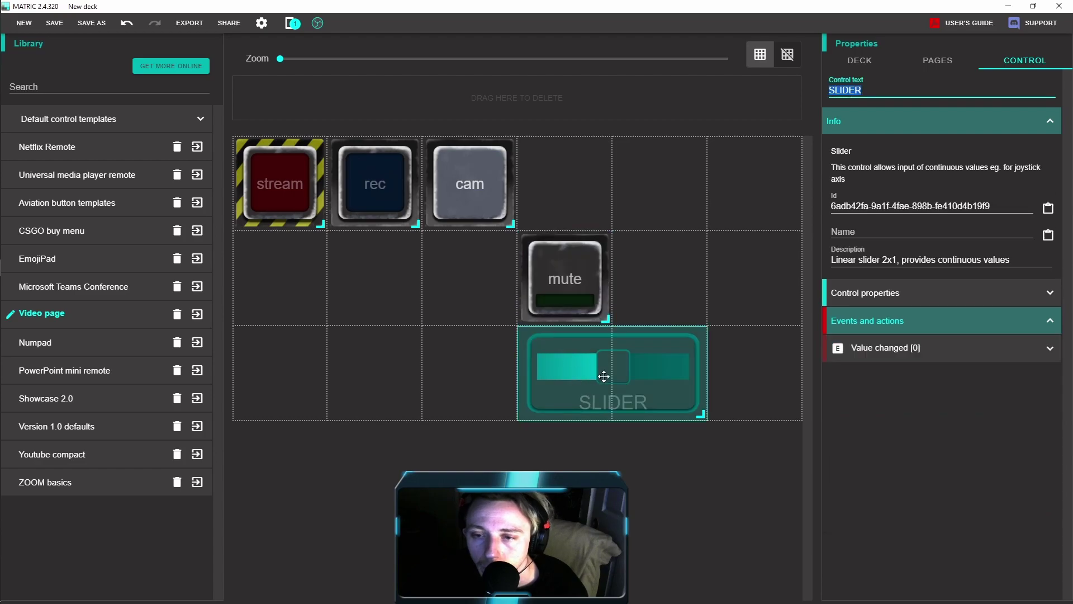
click(872, 349)
click(900, 386)
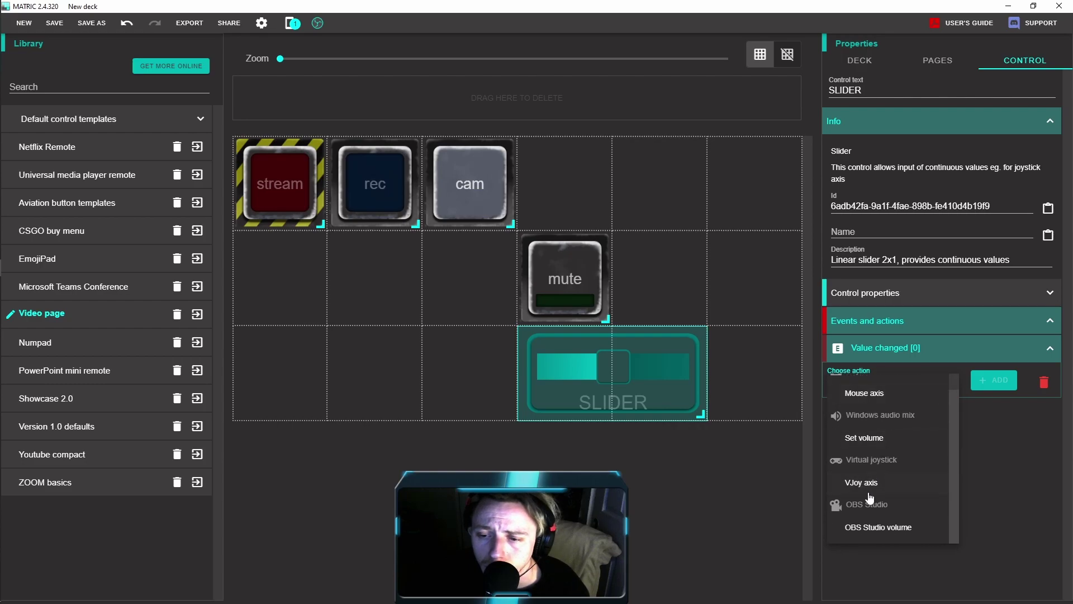
click(867, 528)
click(993, 380)
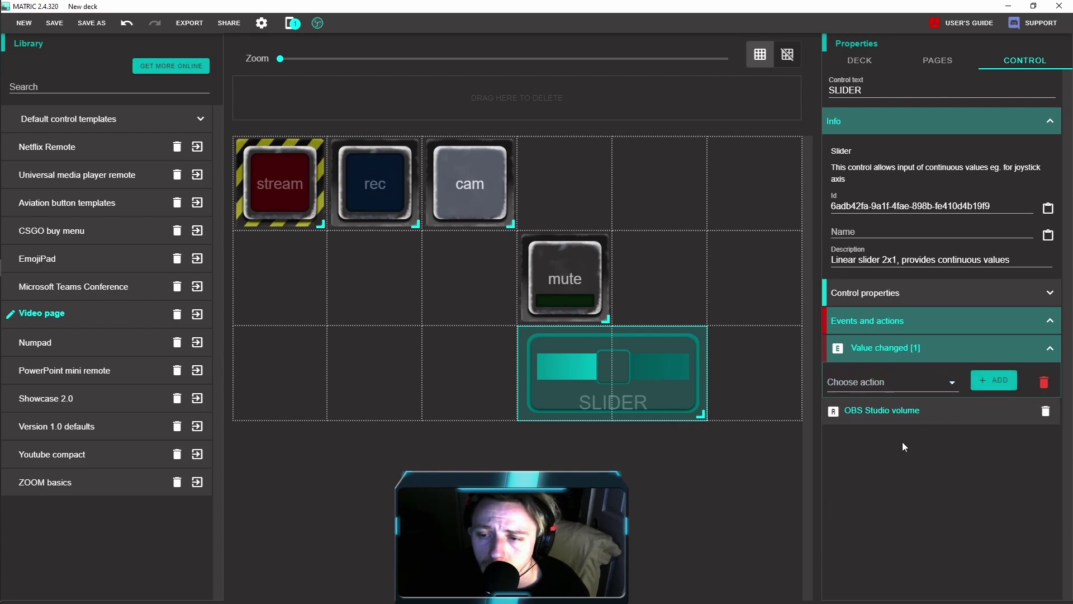
click(897, 417)
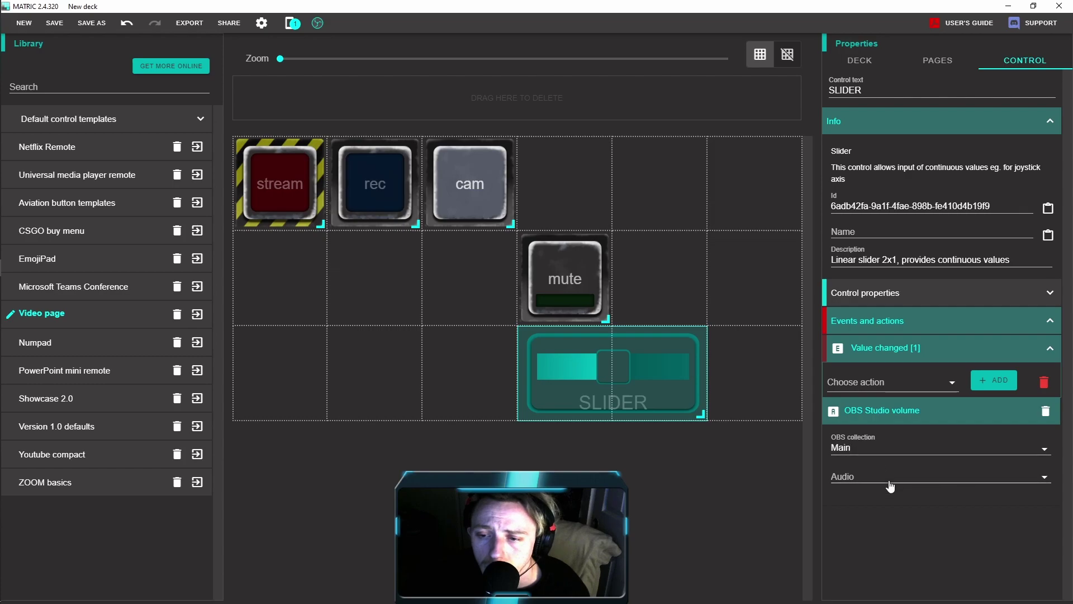
click(891, 486)
click(897, 556)
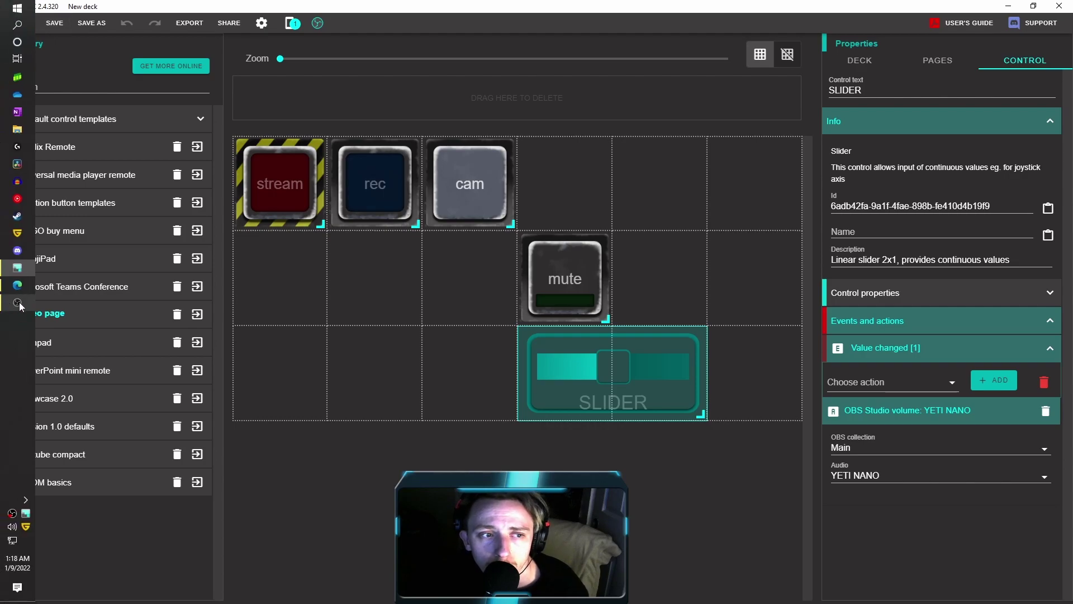
In OBS, lower the YETI NANO fader to -14.4 dB, then mute and unmute it with M
click(19, 305)
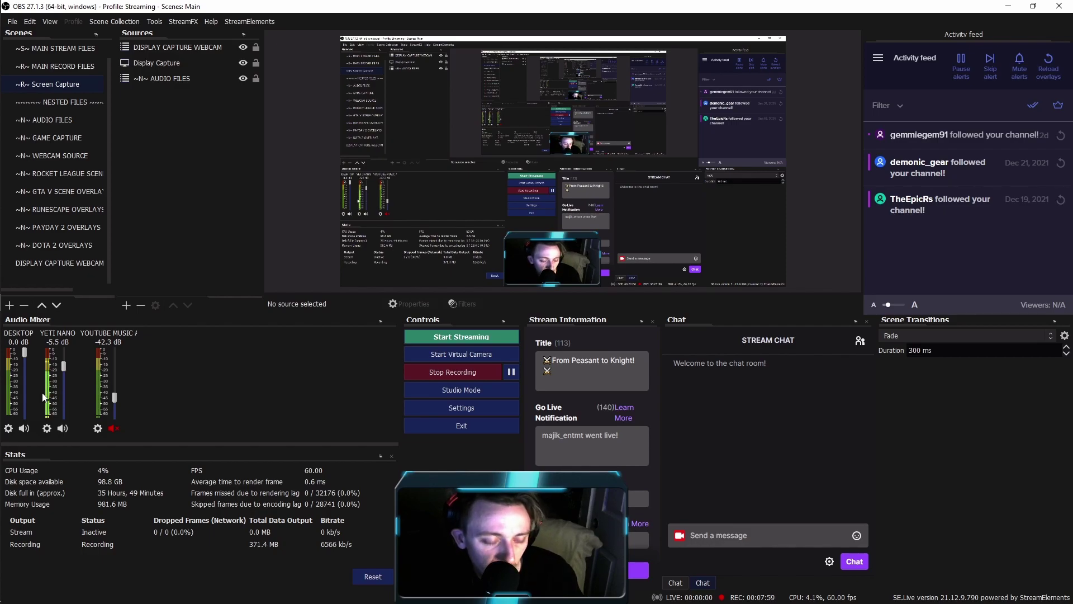
scroll(43, 397, down, 3)
scroll(43, 397, down, 2)
scroll(43, 396, down, 2)
scroll(44, 397, up, 3)
scroll(44, 396, up, 3)
scroll(44, 397, up, 2)
scroll(44, 397, up, 1)
scroll(43, 397, down, 1)
scroll(44, 396, down, 2)
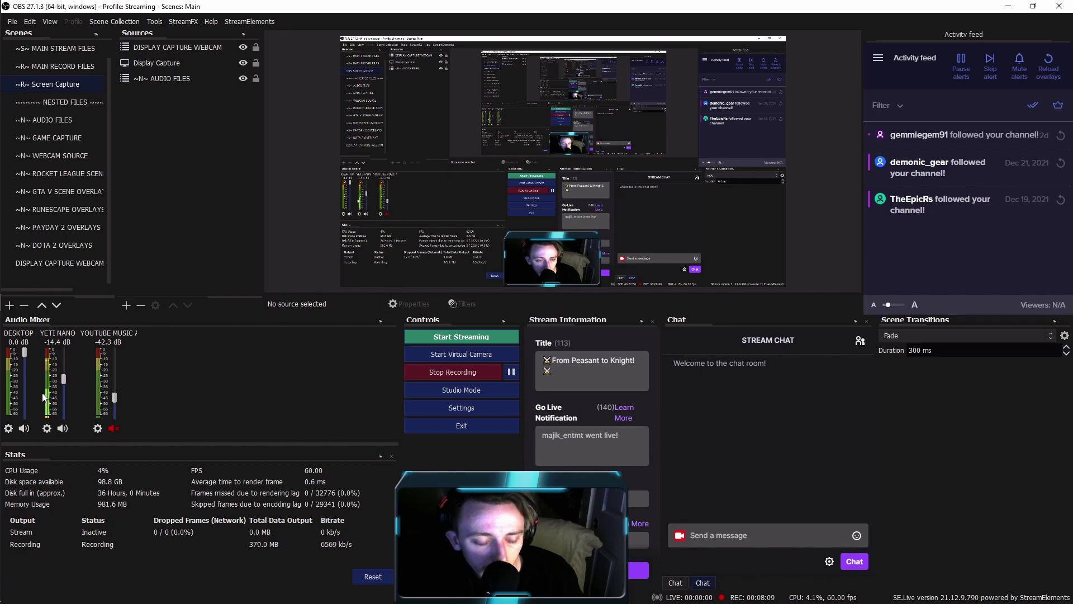
key(m)
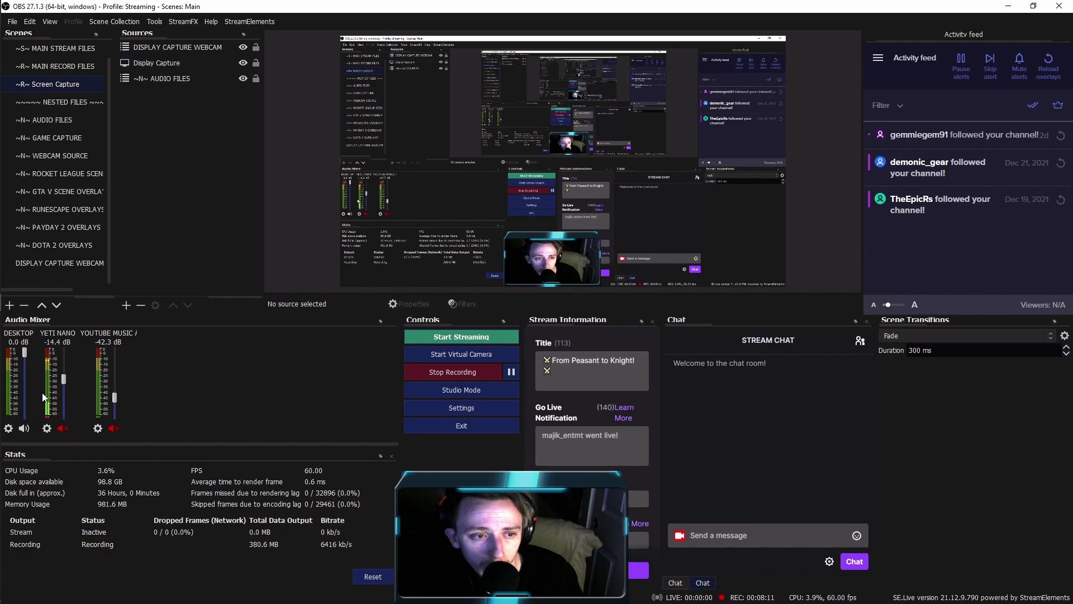
key(m)
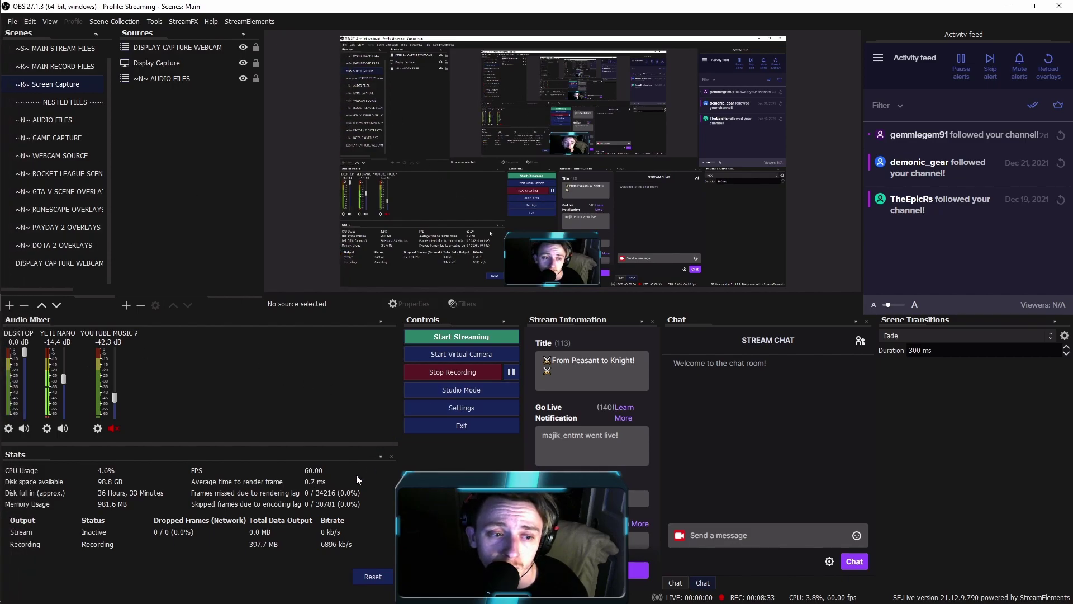
mouse_move(4, 285)
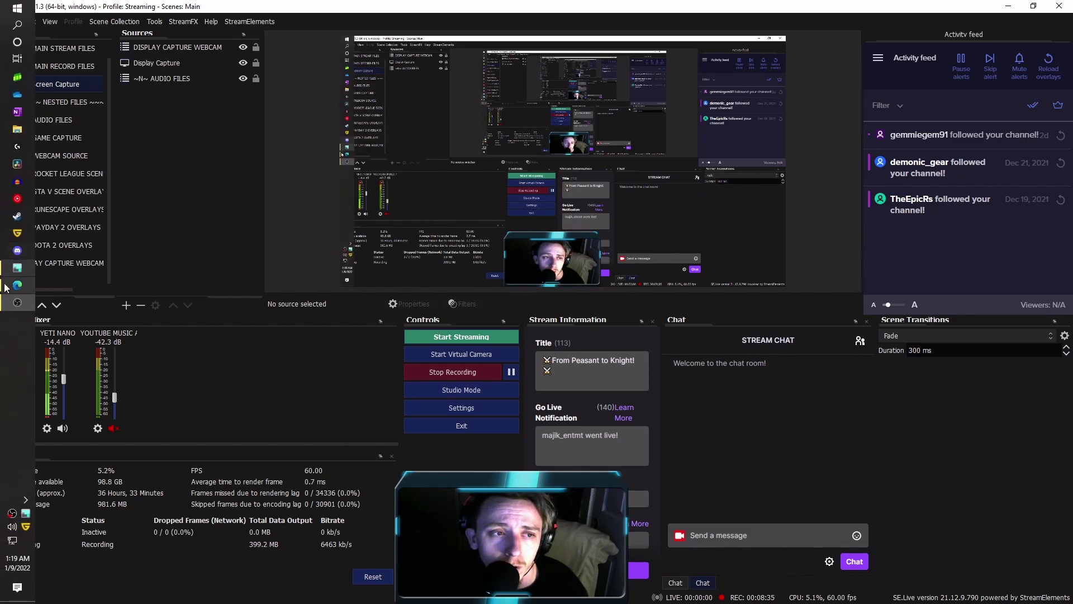
Bring MATRIC's deck editor back to the front from the taskbar
click(20, 271)
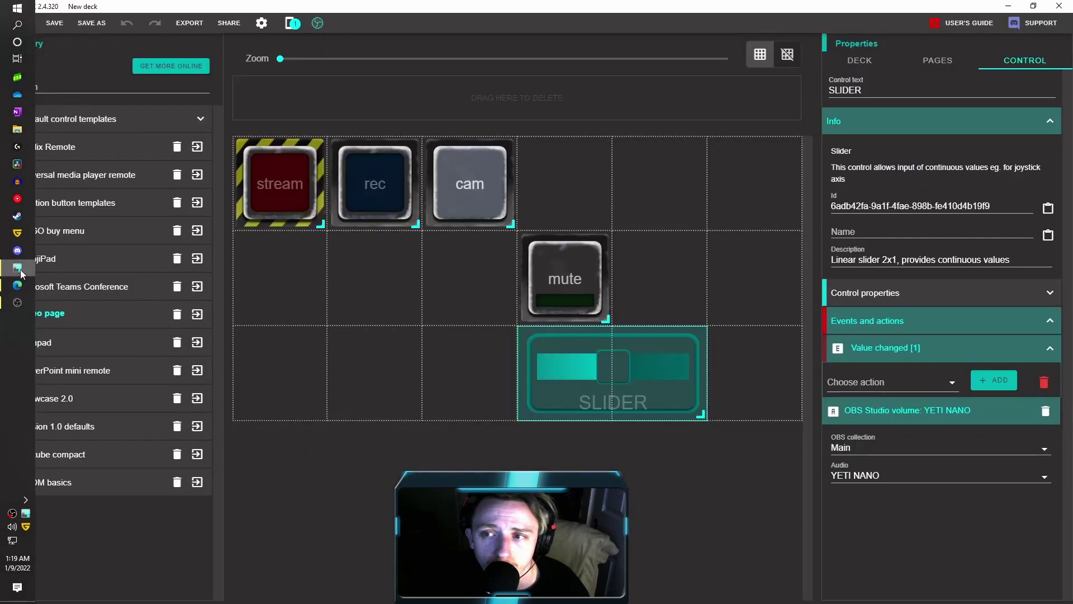